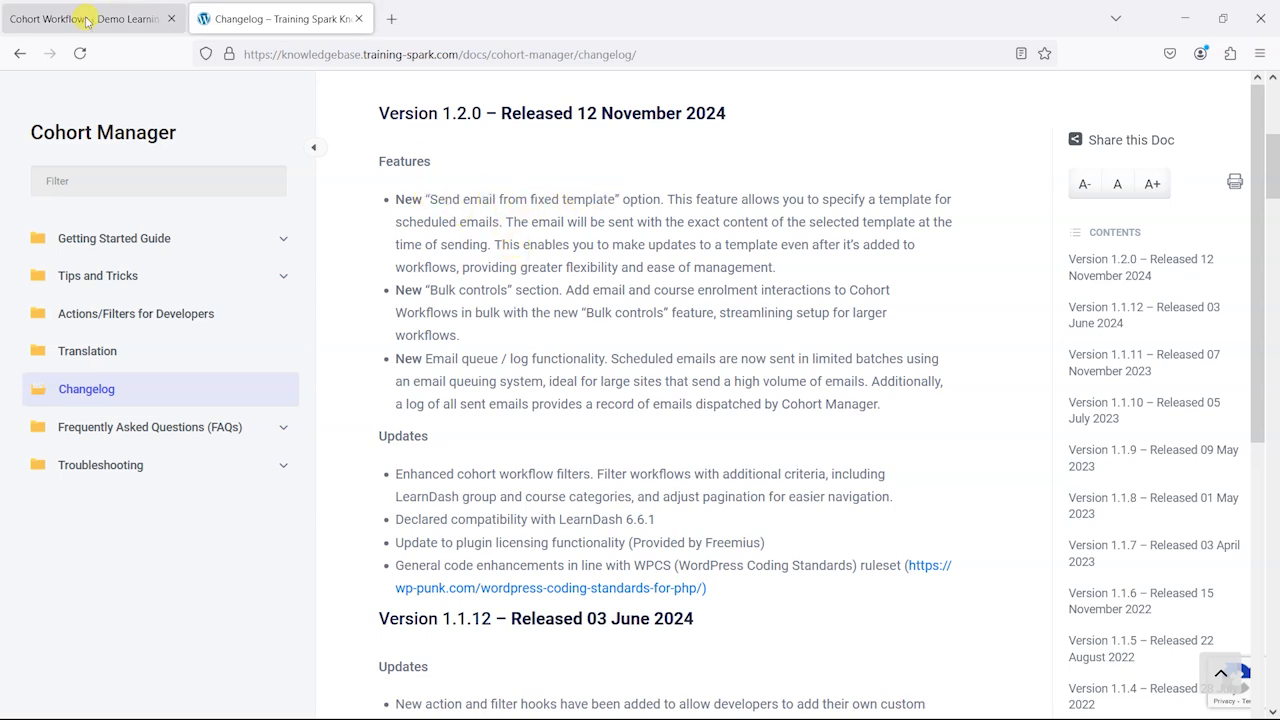
pyautogui.click(83, 22)
pyautogui.click(30, 430)
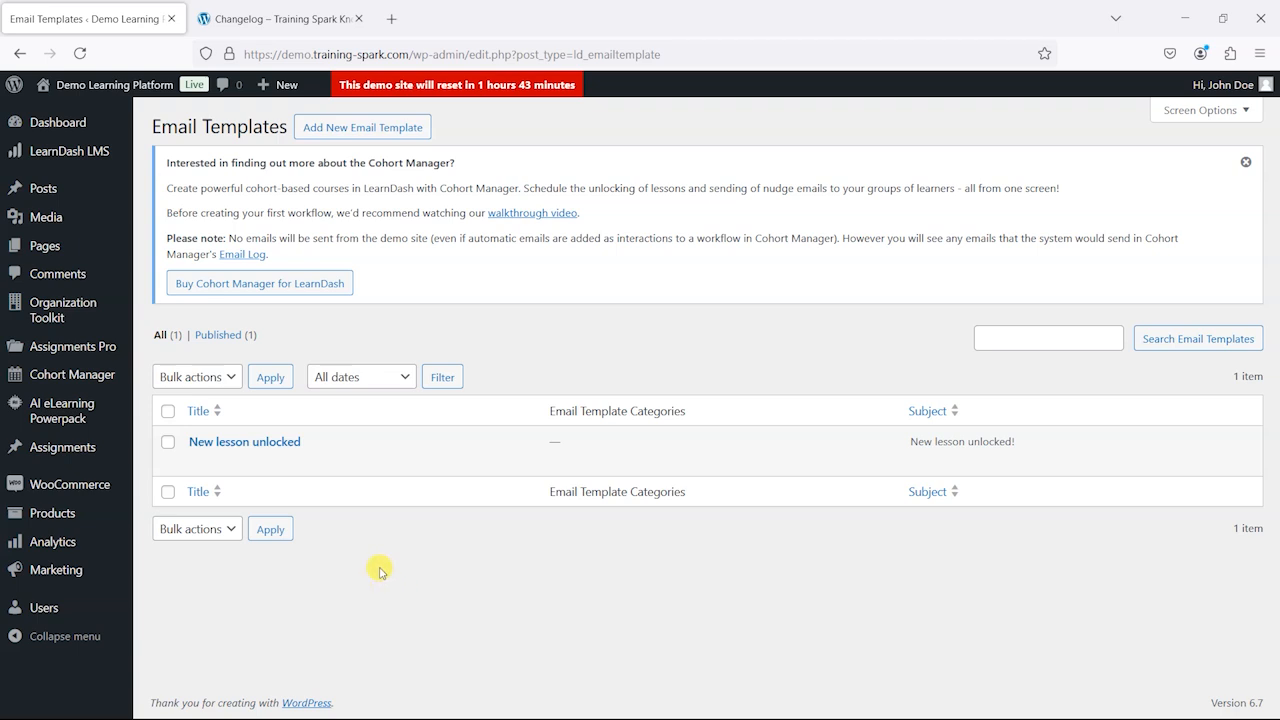
# - Open the July 2024 Cohort workflow for editing and bring up its list of interactions
pyautogui.click(73, 379)
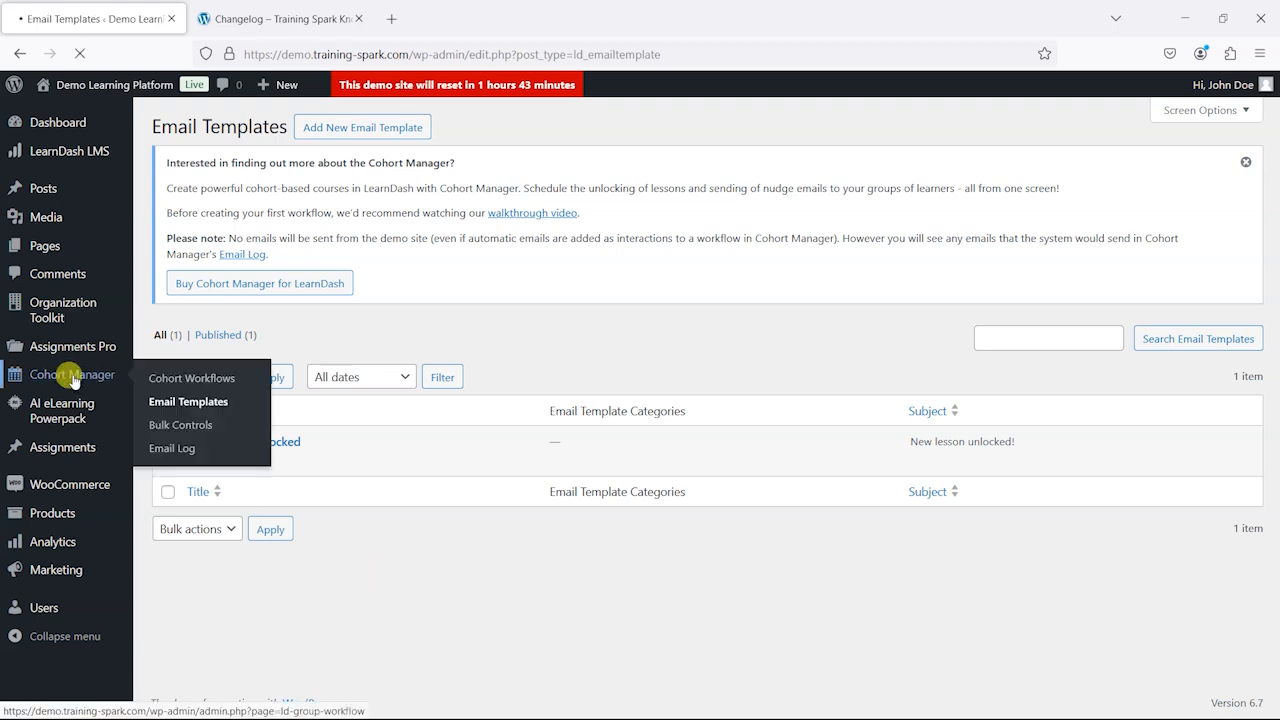
pyautogui.scroll(-2, 800, 440)
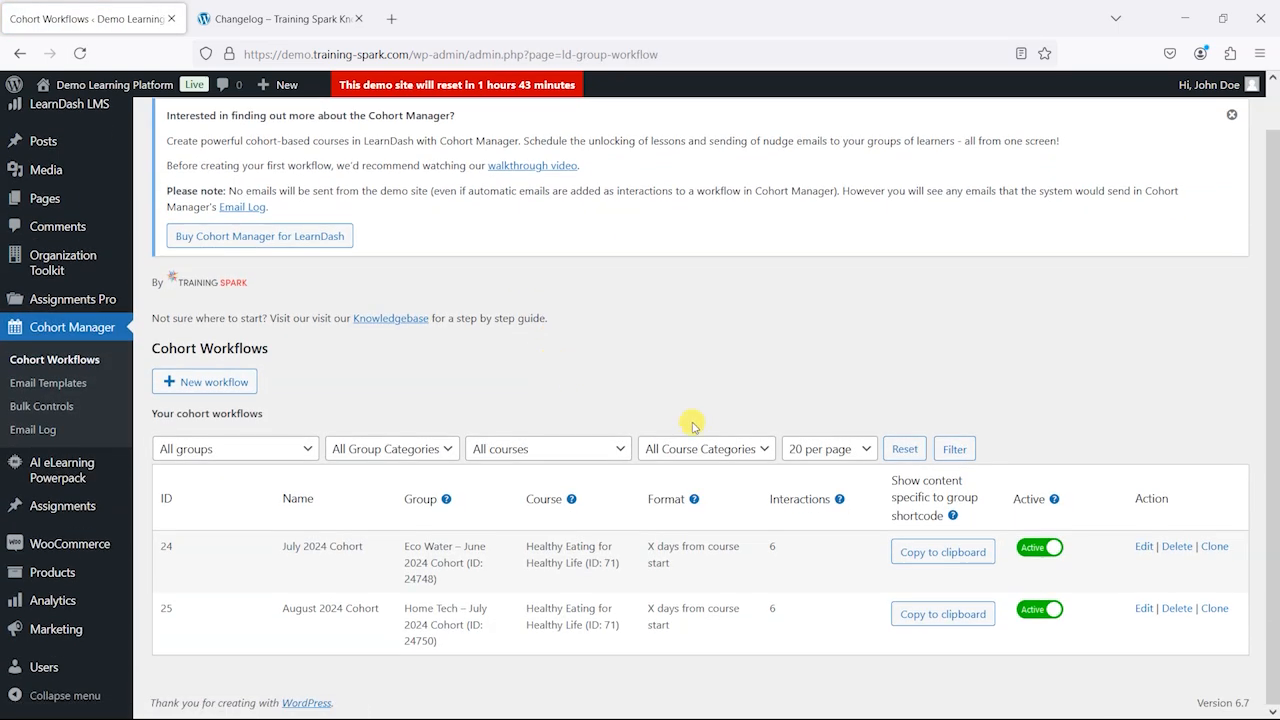
pyautogui.click(1141, 547)
pyautogui.scroll(-5, 700, 330)
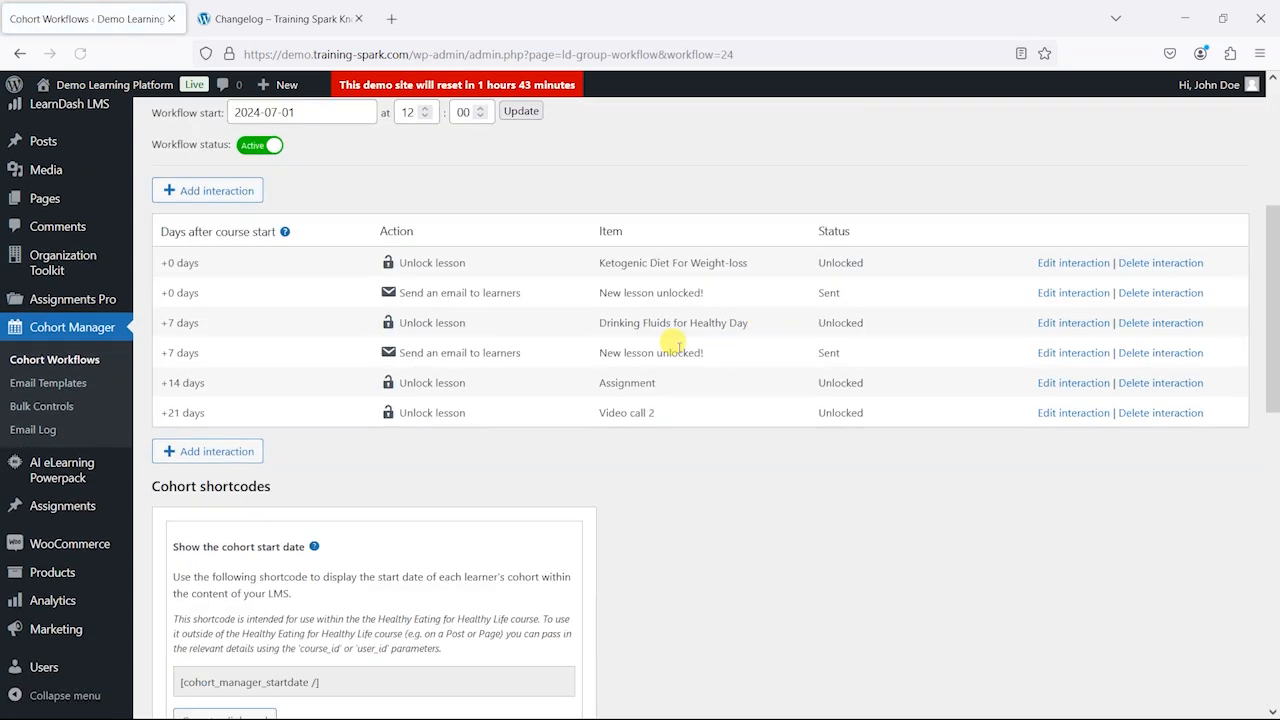
# - Start a new interaction that emails learners, with its content created from the "New lesson unlocked" template
pyautogui.click(218, 190)
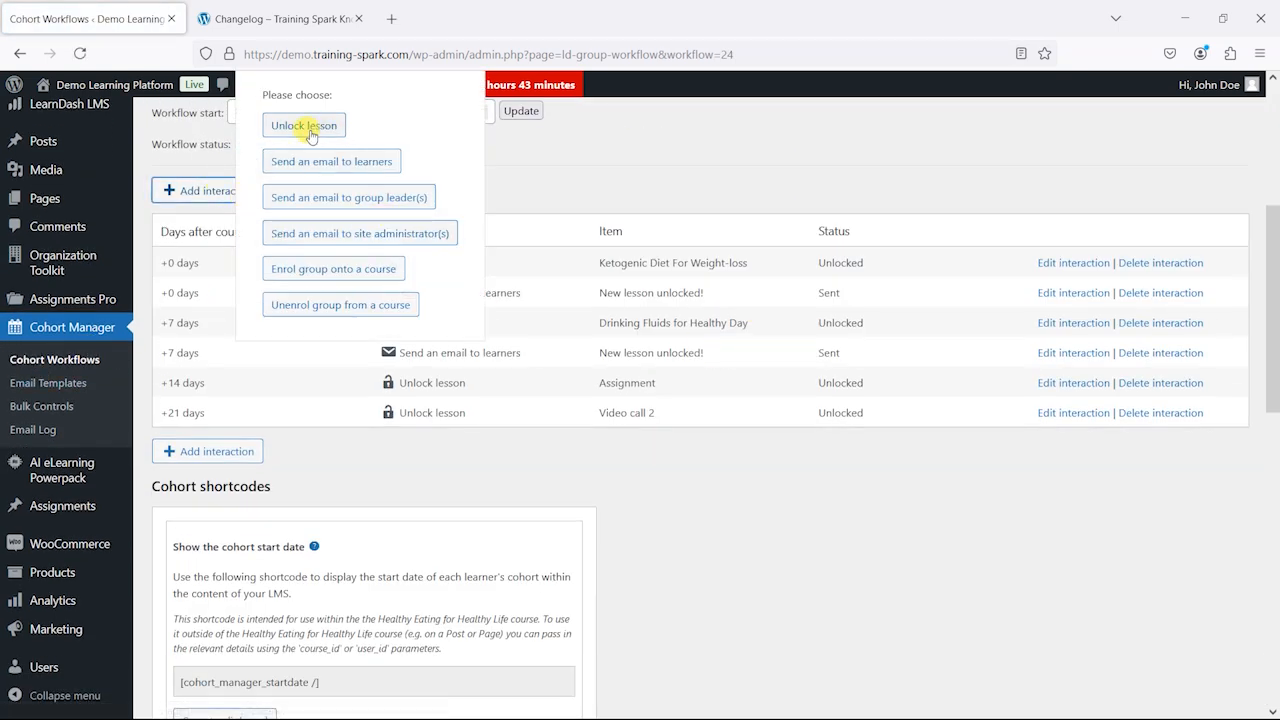
pyautogui.click(340, 163)
pyautogui.scroll(-2, 500, 330)
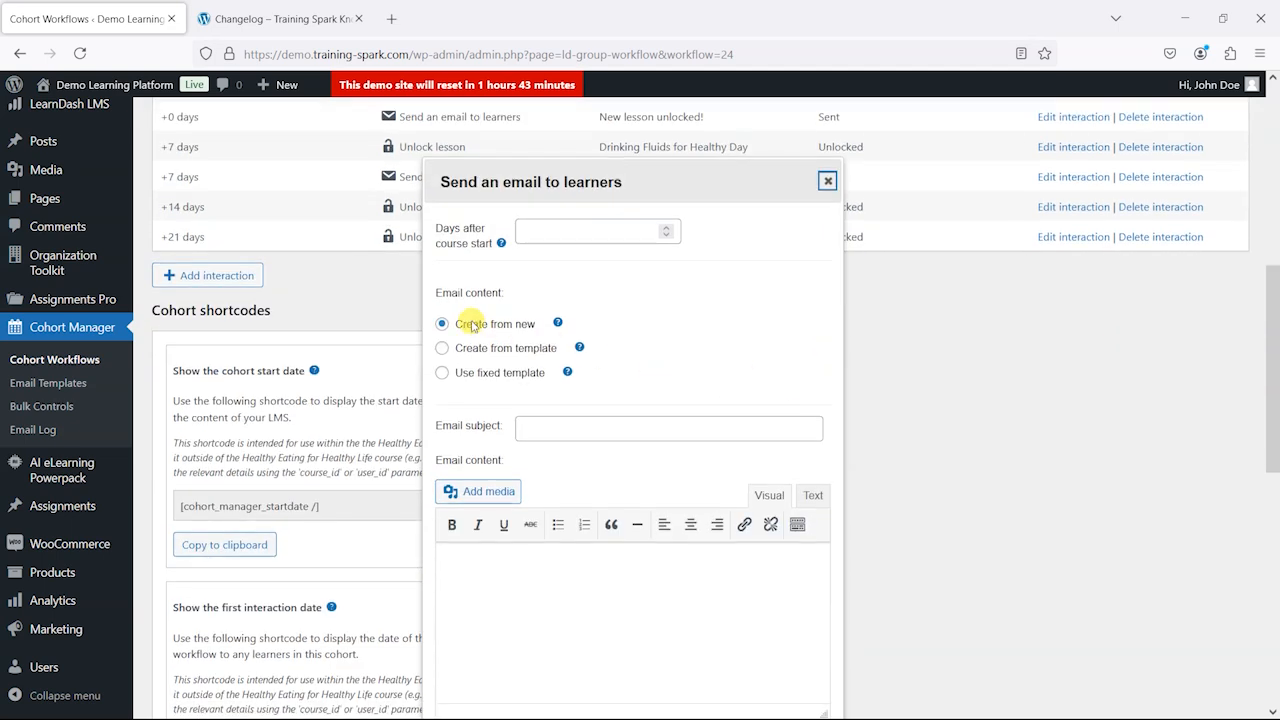
pyautogui.click(442, 349)
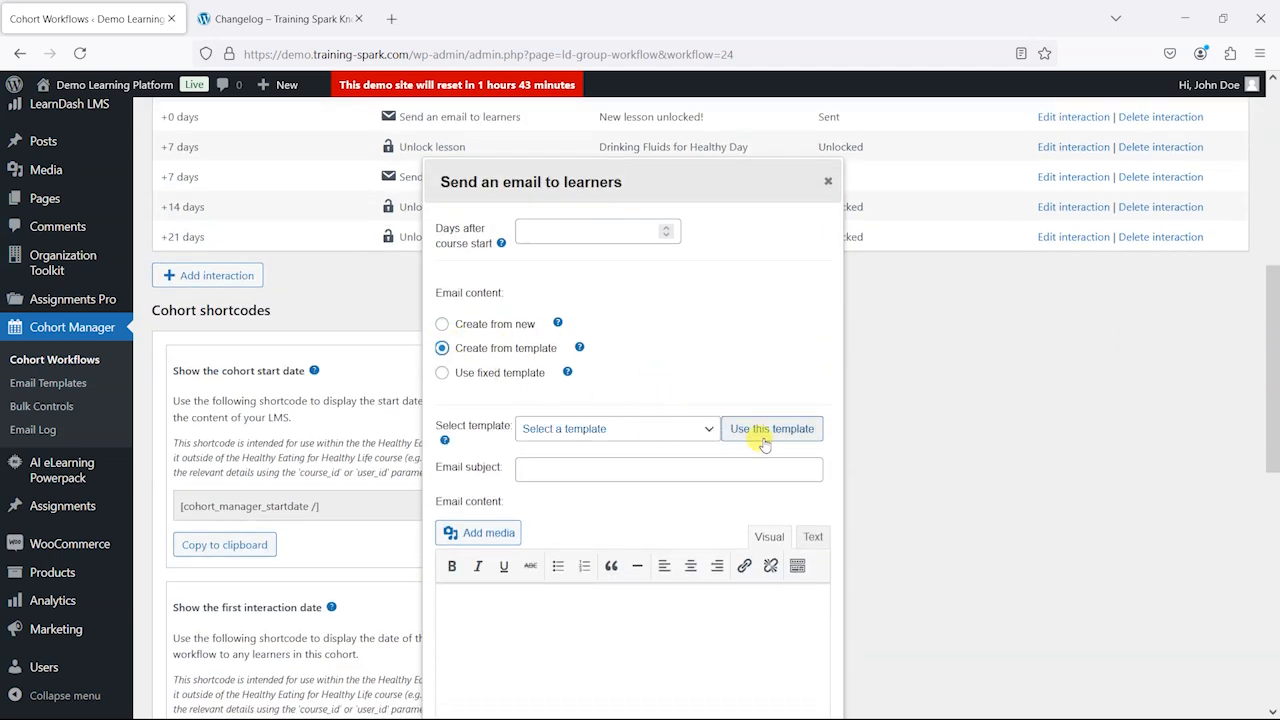
pyautogui.click(705, 430)
pyautogui.click(636, 472)
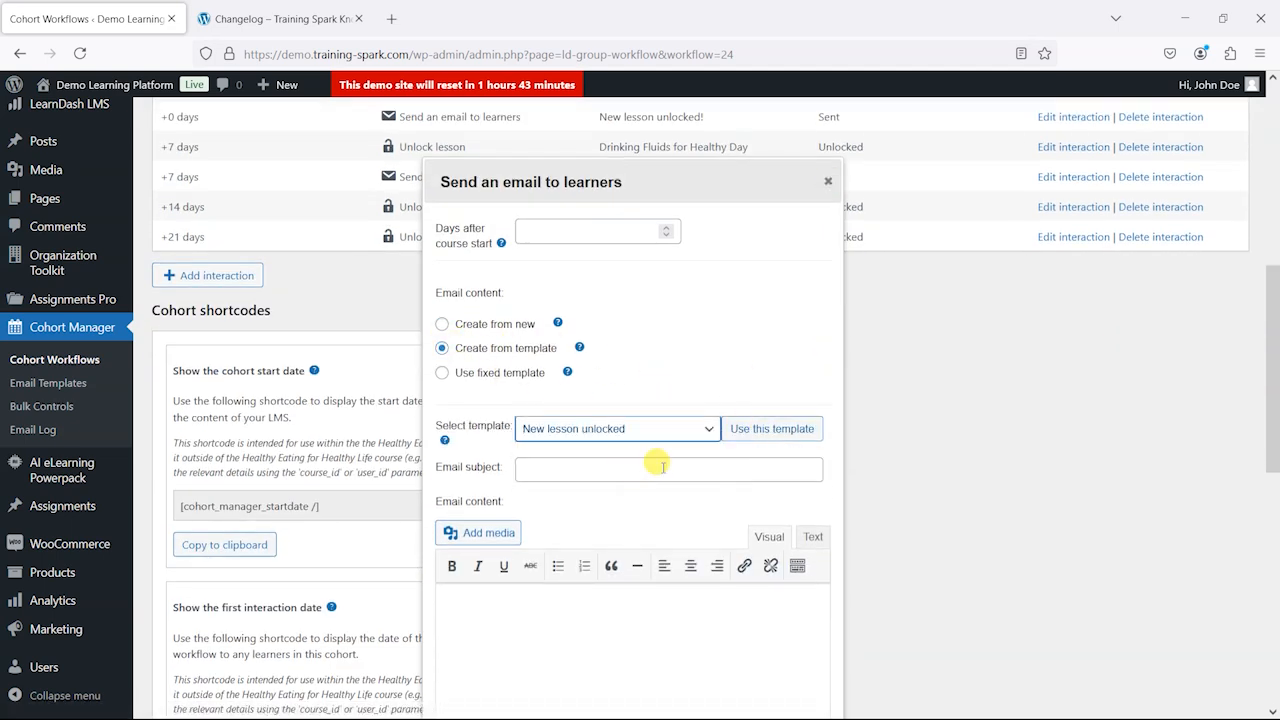
pyautogui.click(735, 430)
# - Add the closing line "Thanks," at the end of the email content
pyautogui.scroll(-2, 571, 334)
pyautogui.scroll(-2, 806, 486)
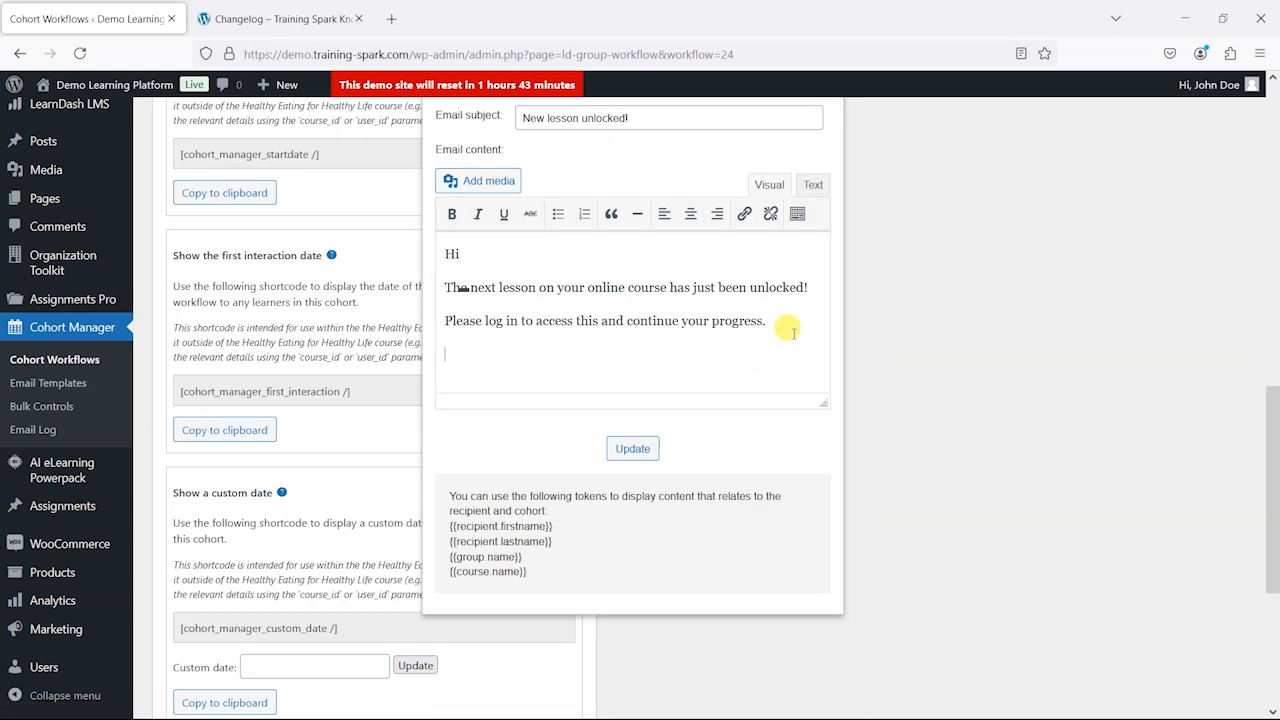
pyautogui.press('Return')
pyautogui.write('Thab')
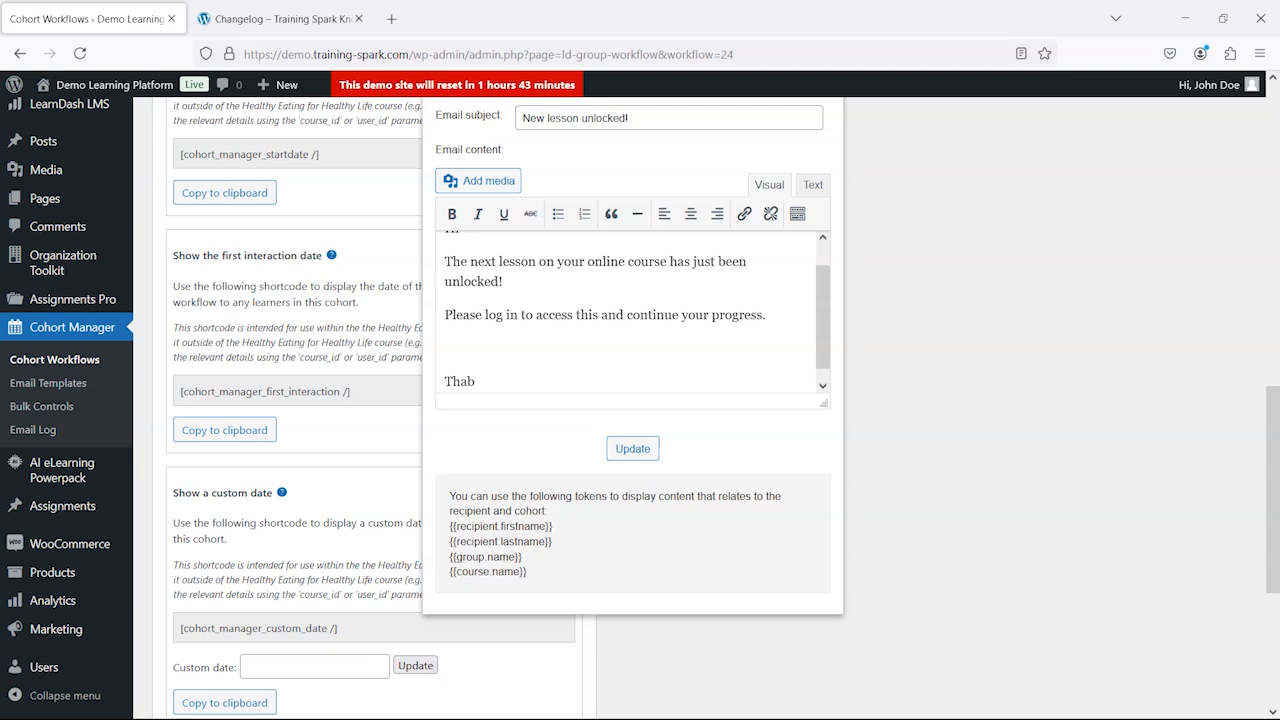
# - Switch the learner email to a fixed template and choose "New lesson unlocked"
pyautogui.scroll(3, 663, 357)
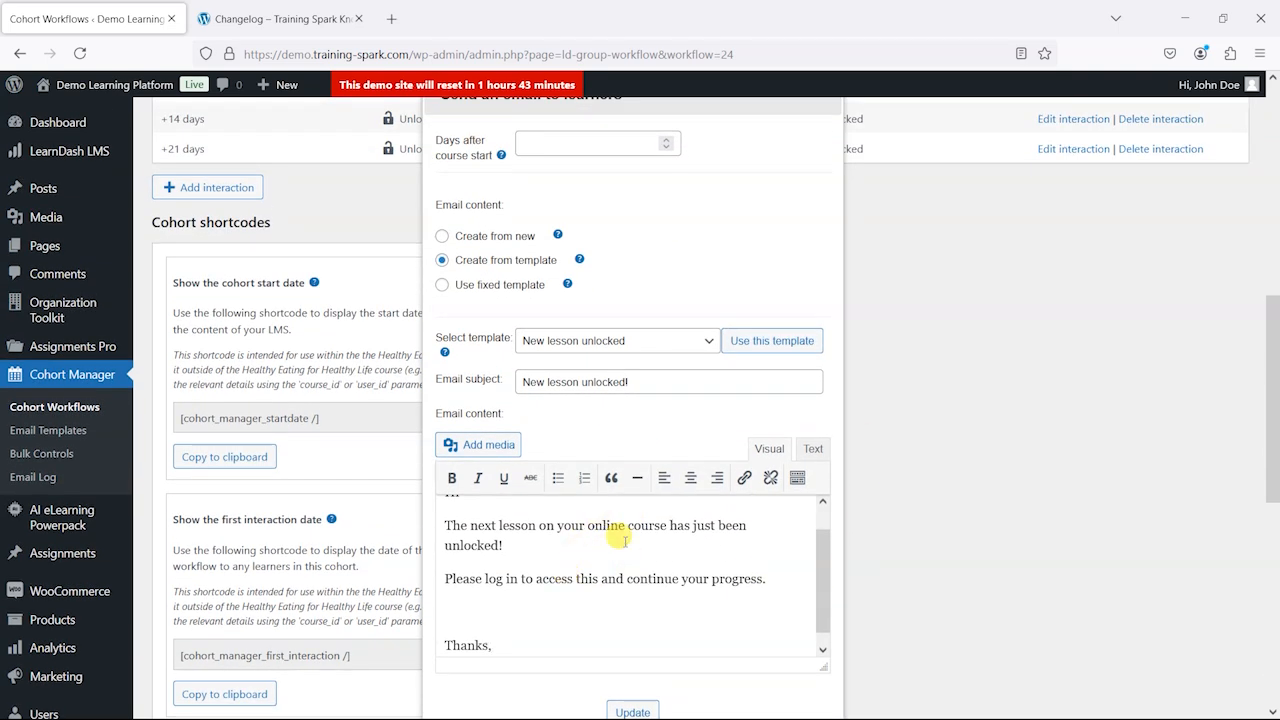
pyautogui.click(442, 286)
pyautogui.click(633, 345)
pyautogui.click(607, 338)
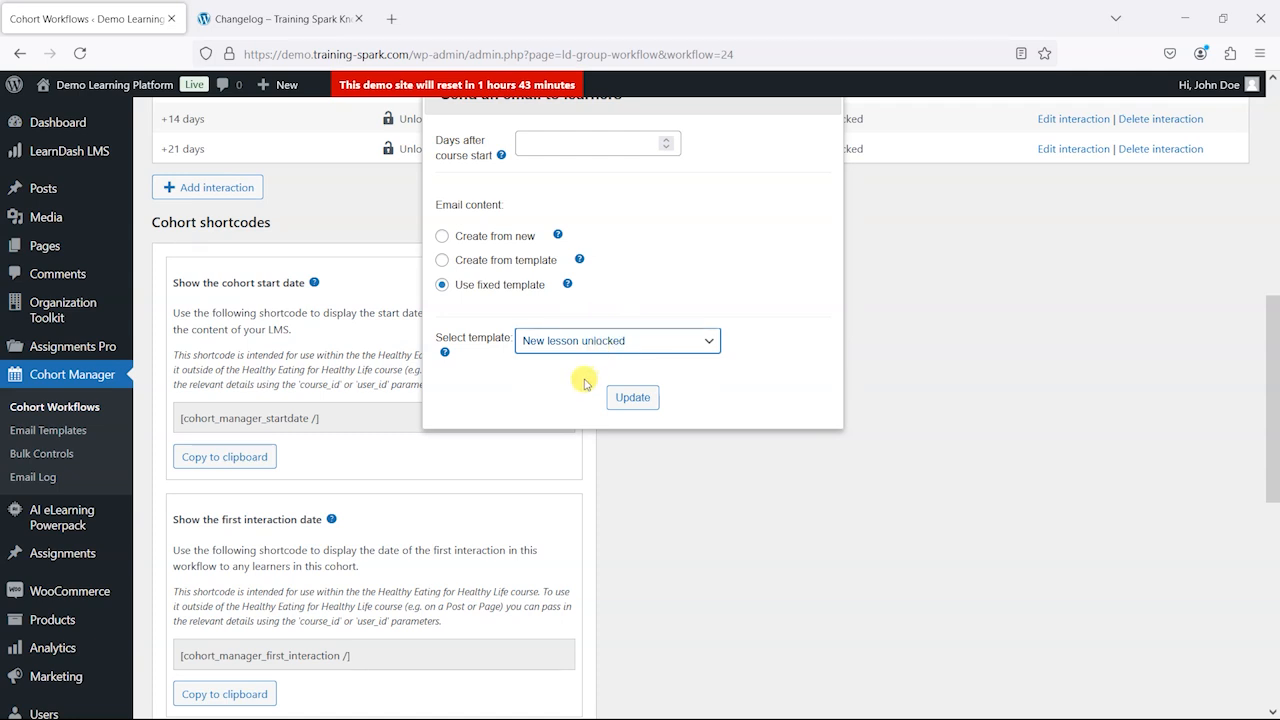
pyautogui.scroll(3, 400, 306)
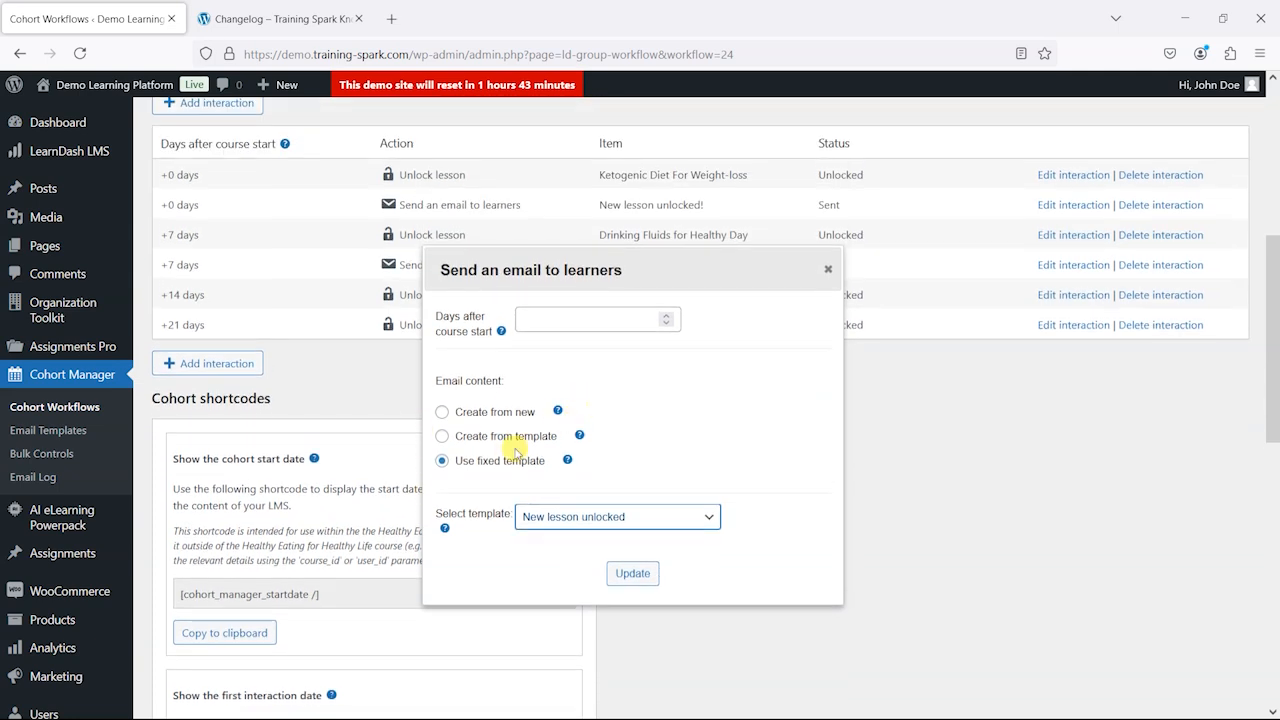
# - Open the "New lesson unlocked" email template and review its subject and content
pyautogui.click(50, 431)
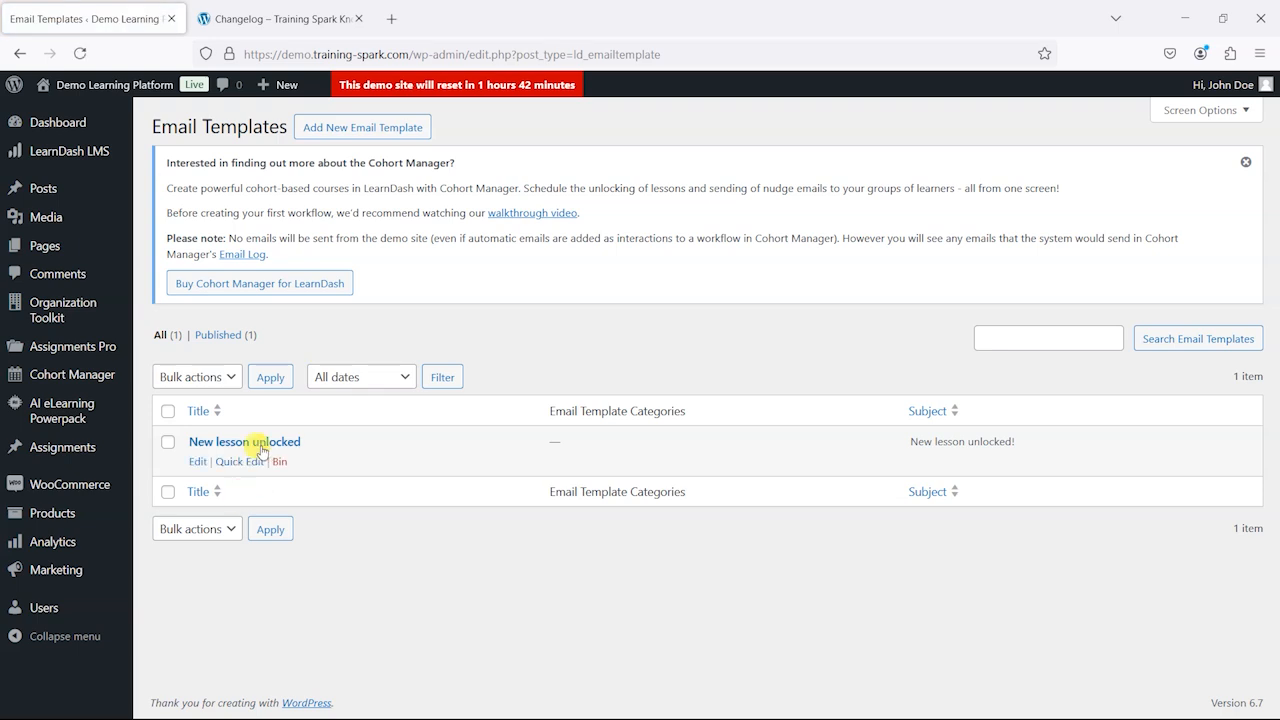
pyautogui.click(259, 446)
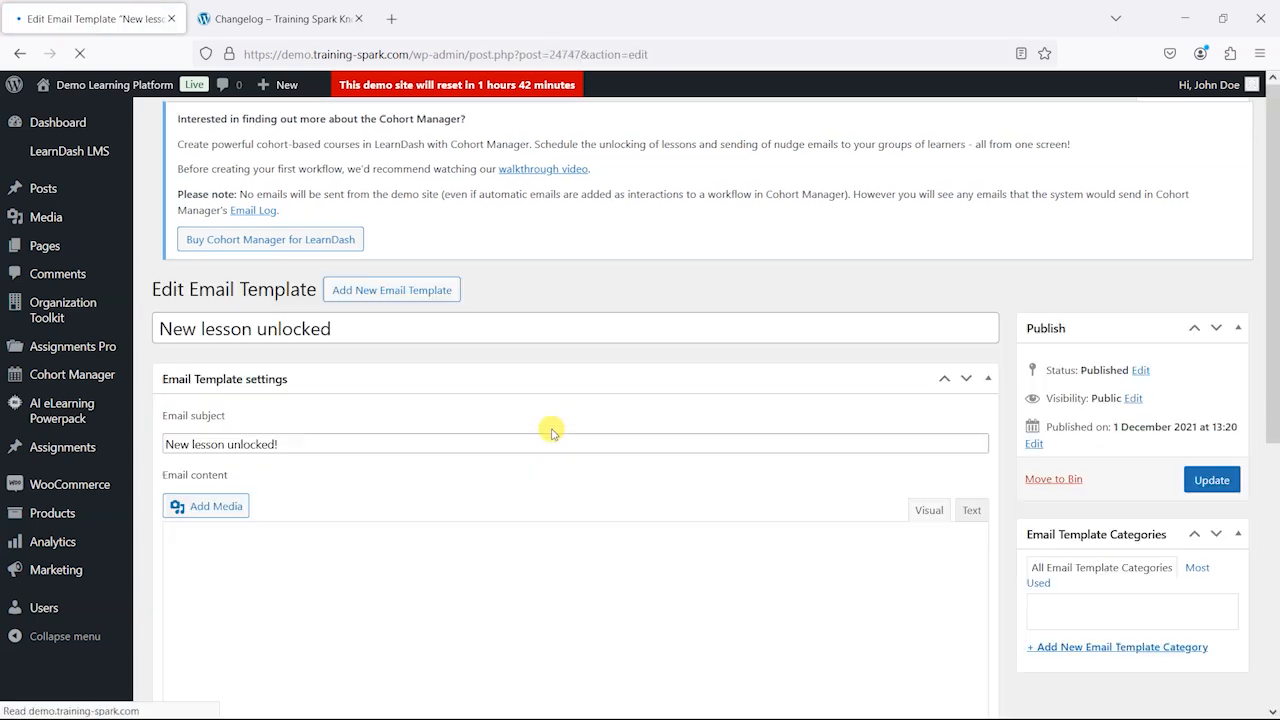
pyautogui.scroll(-2, 548, 440)
pyautogui.scroll(-2, 543, 448)
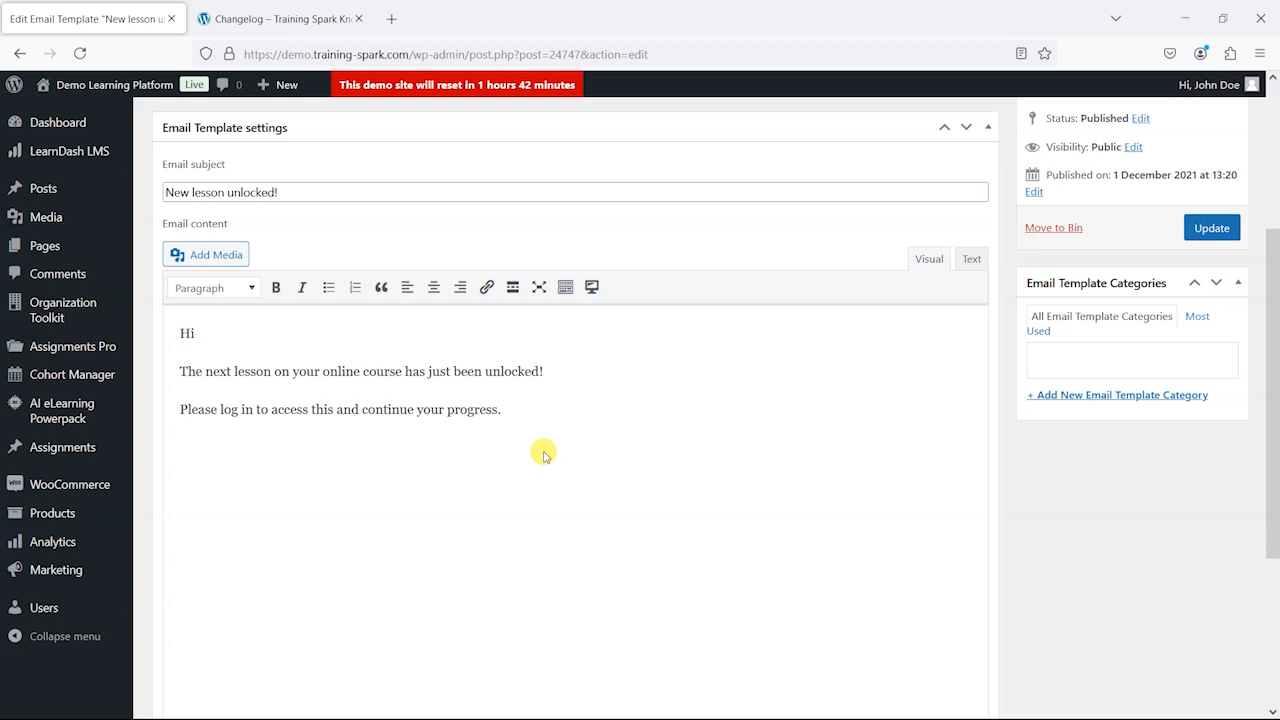
pyautogui.scroll(2, 414, 400)
pyautogui.scroll(-2, 440, 440)
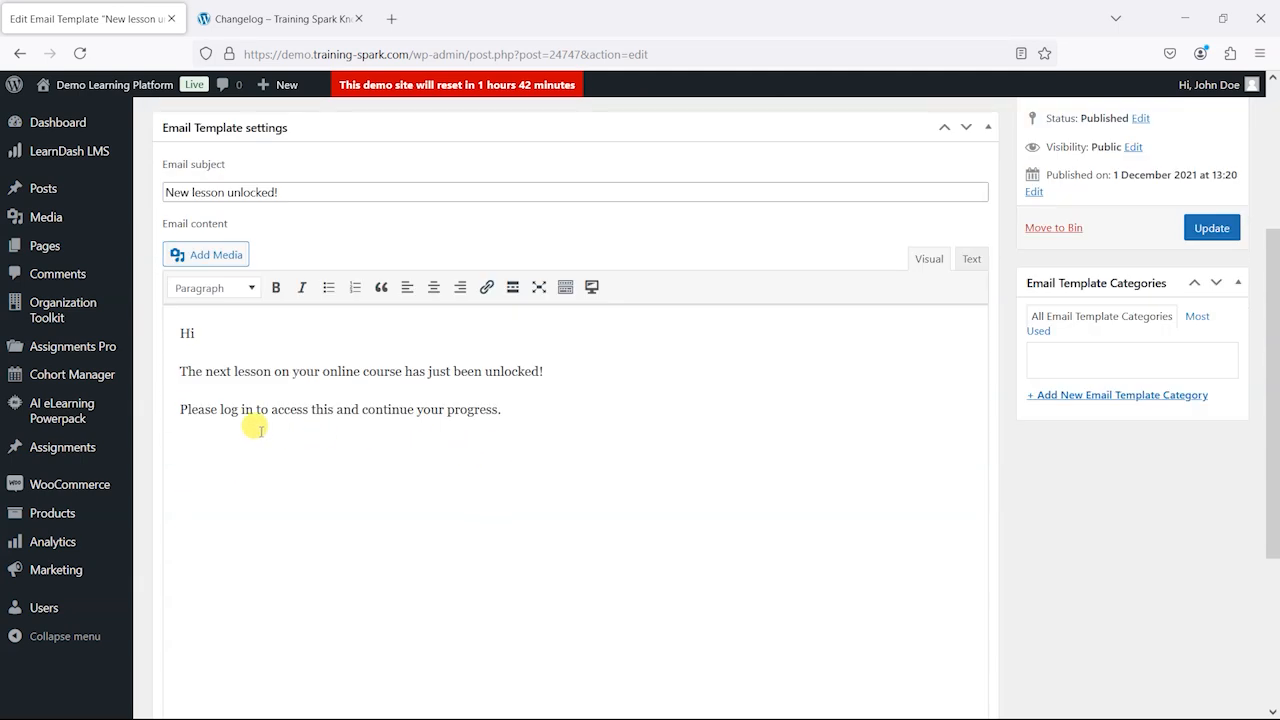
pyautogui.scroll(2, 75, 385)
pyautogui.moveTo(86, 410)
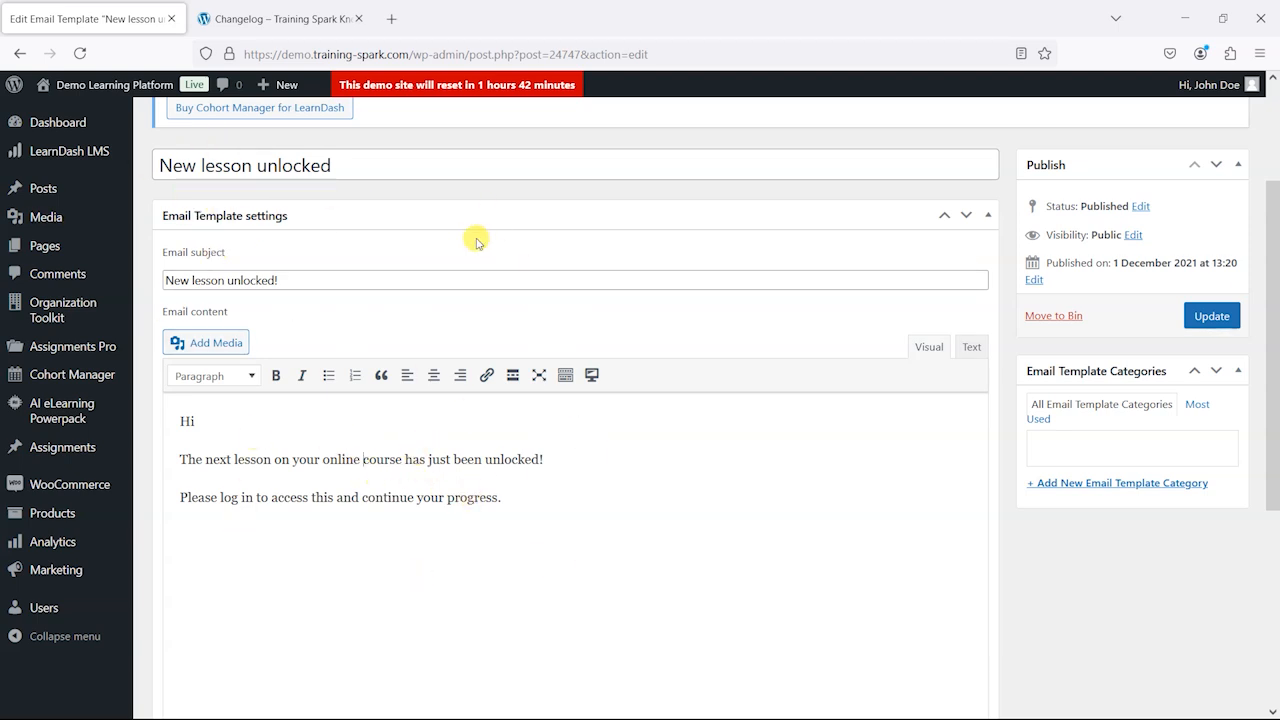
# - Check the Bulk controls entry in the version 1.2.0 changelog, and open Cohort Manager's Bulk Controls page on the demo site
pyautogui.click(275, 21)
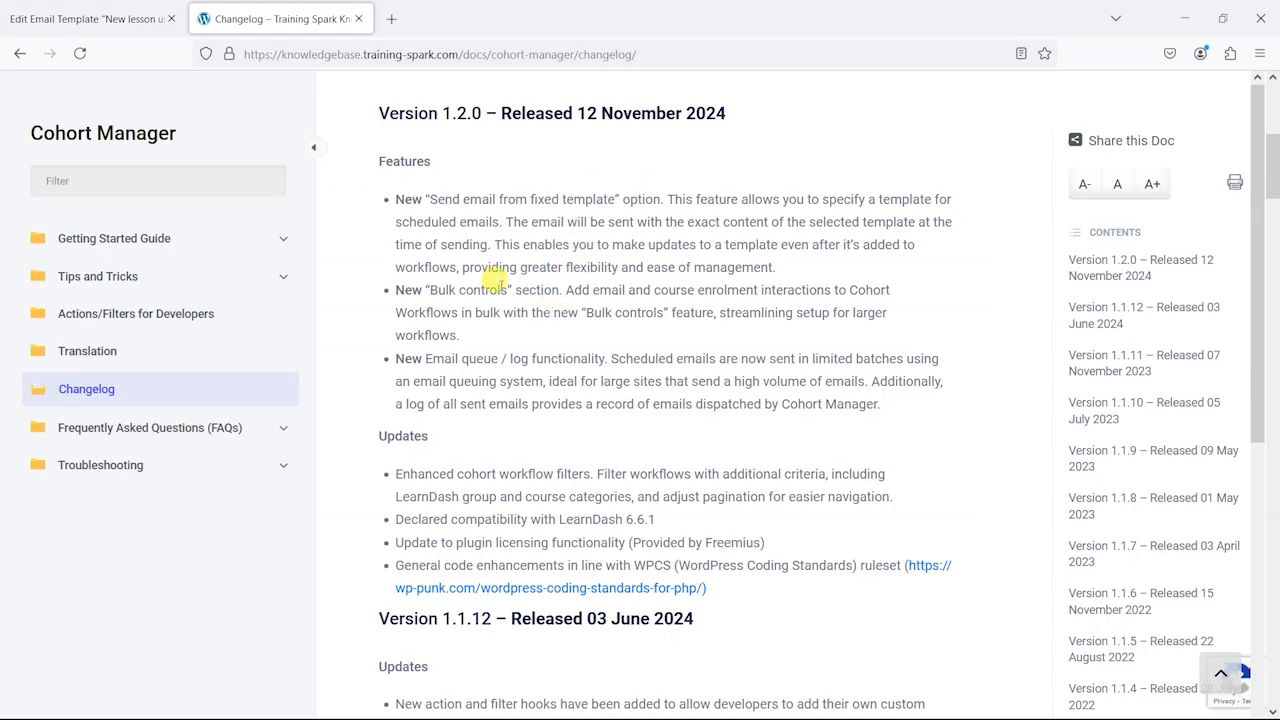
pyautogui.click(137, 12)
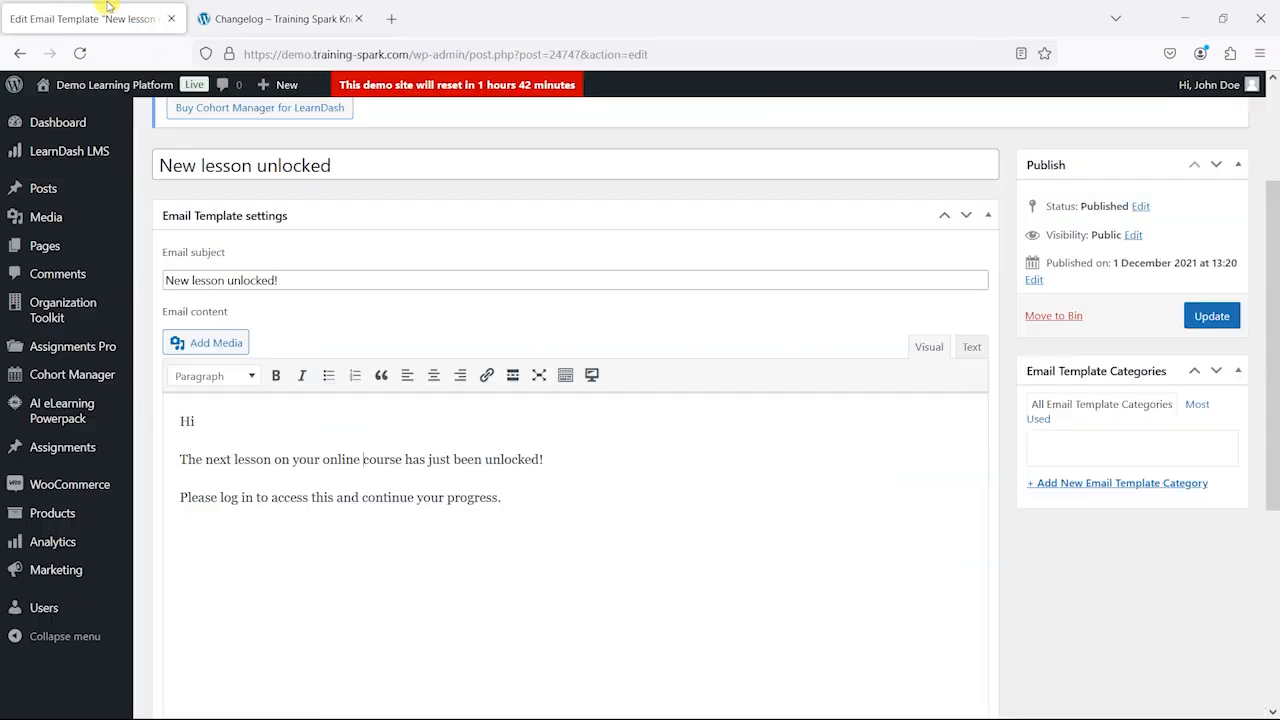
pyautogui.moveTo(65, 370)
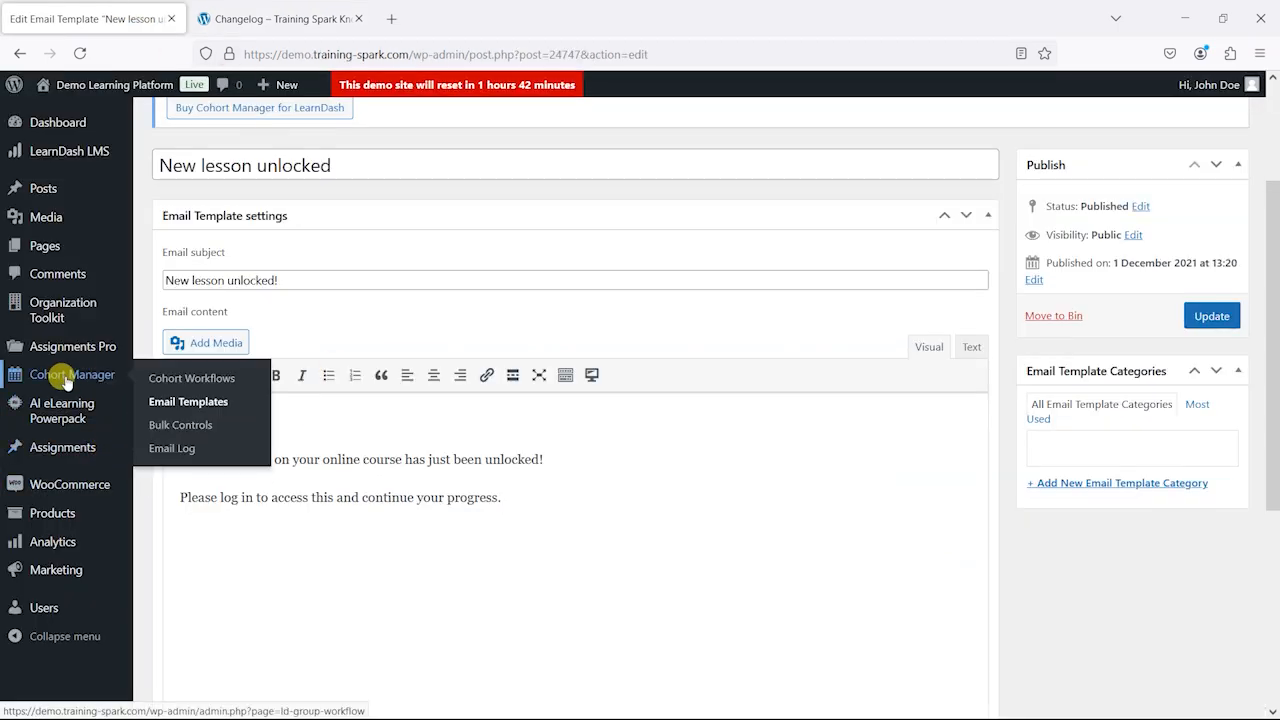
pyautogui.click(196, 428)
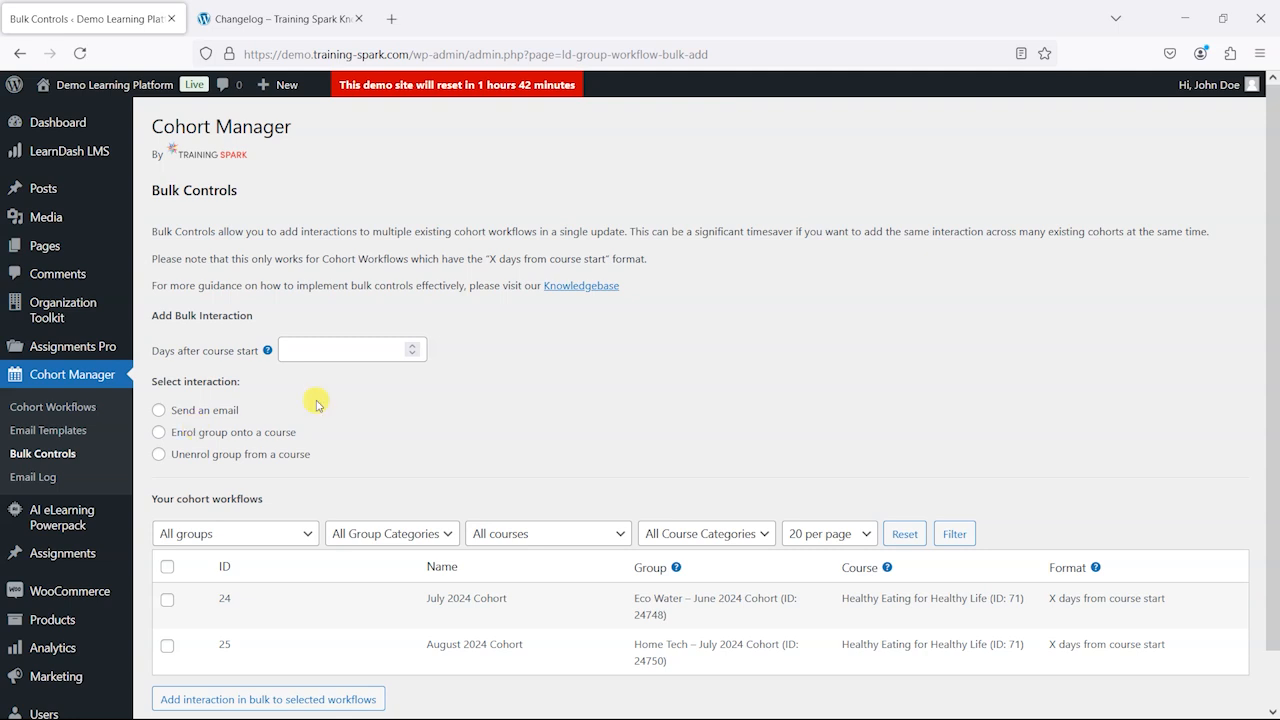
pyautogui.moveTo(490, 256); pyautogui.dragTo(604, 258)
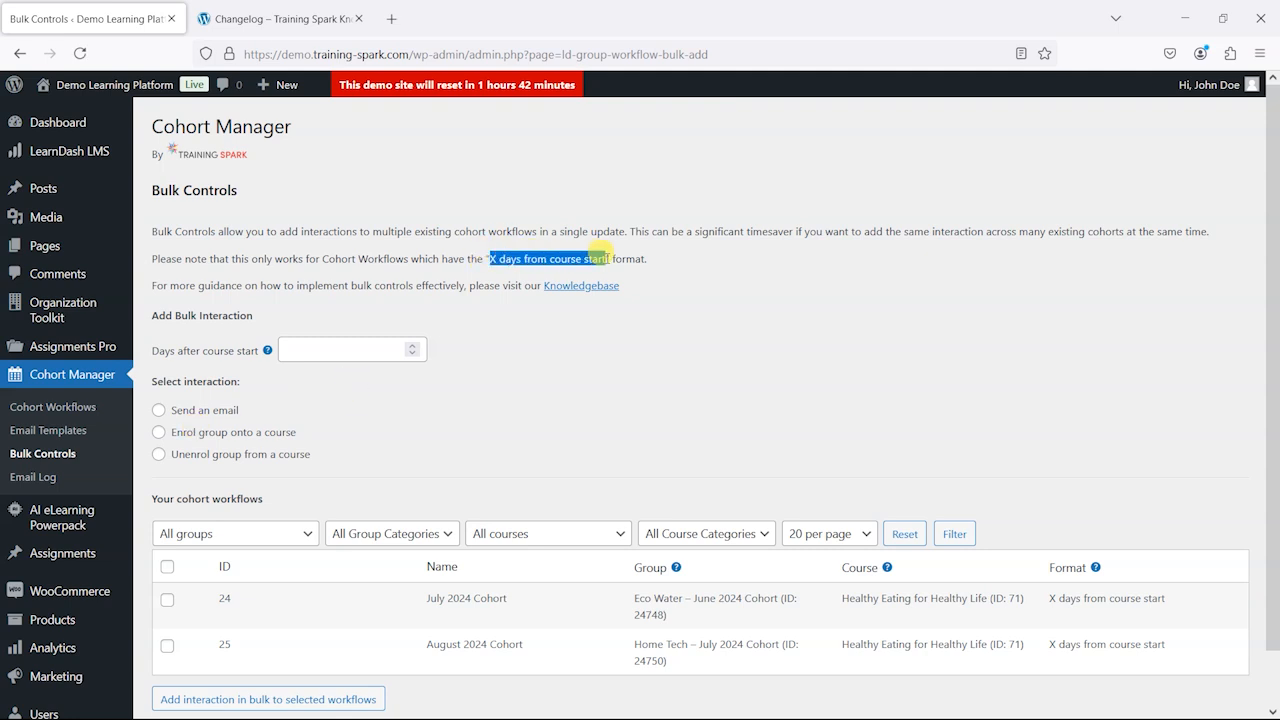
pyautogui.click(720, 266)
pyautogui.scroll(-1, 720, 266)
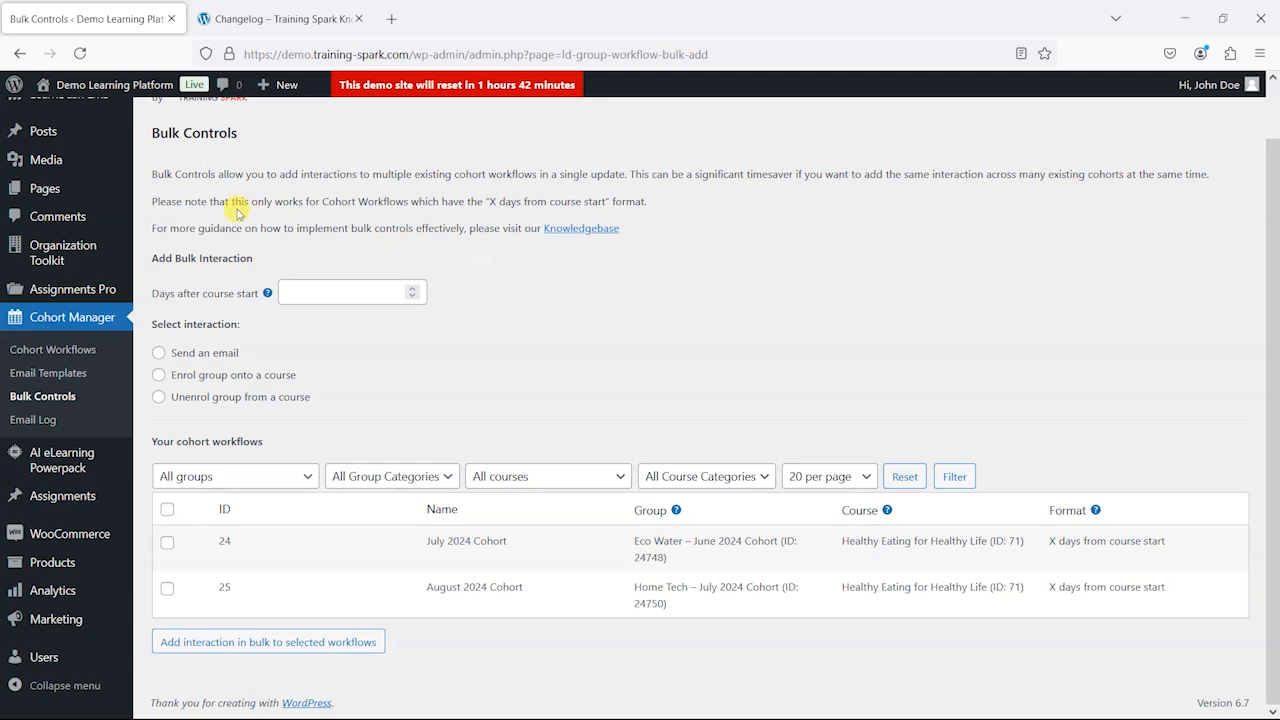
# - Set the bulk interaction to send an email 99 days after course start
pyautogui.click(317, 288)
pyautogui.write('99')
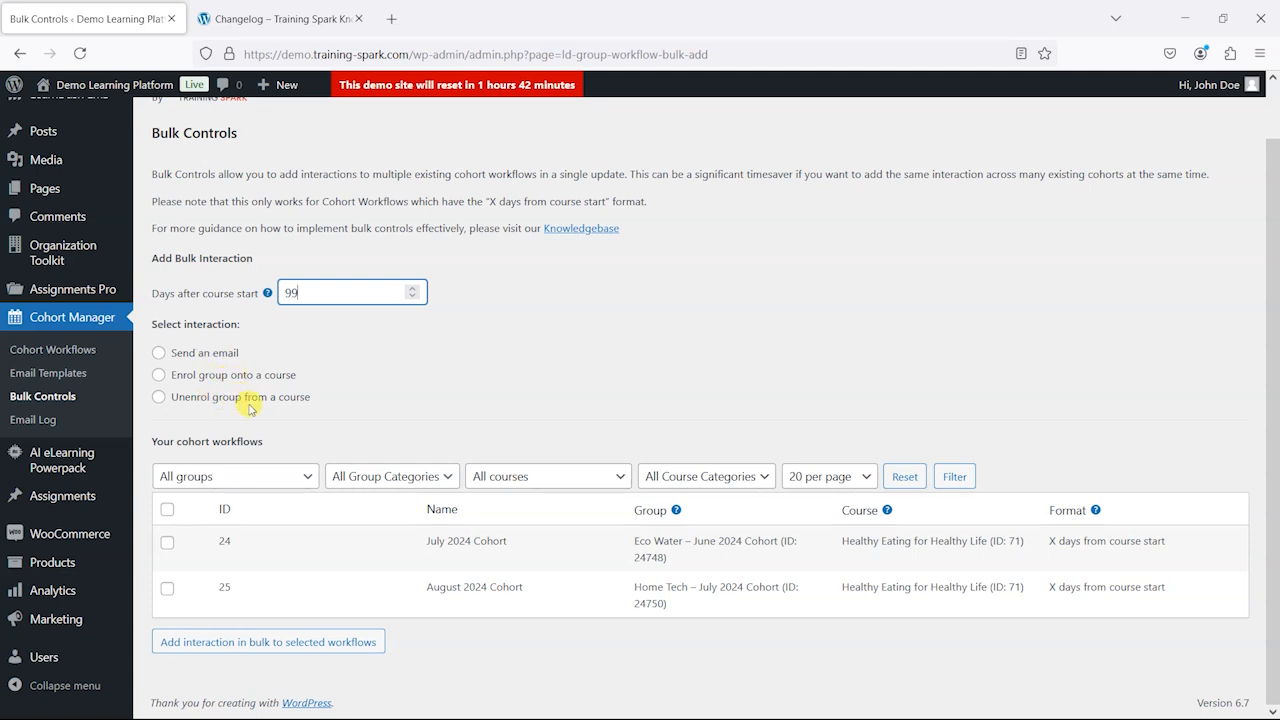
pyautogui.click(181, 350)
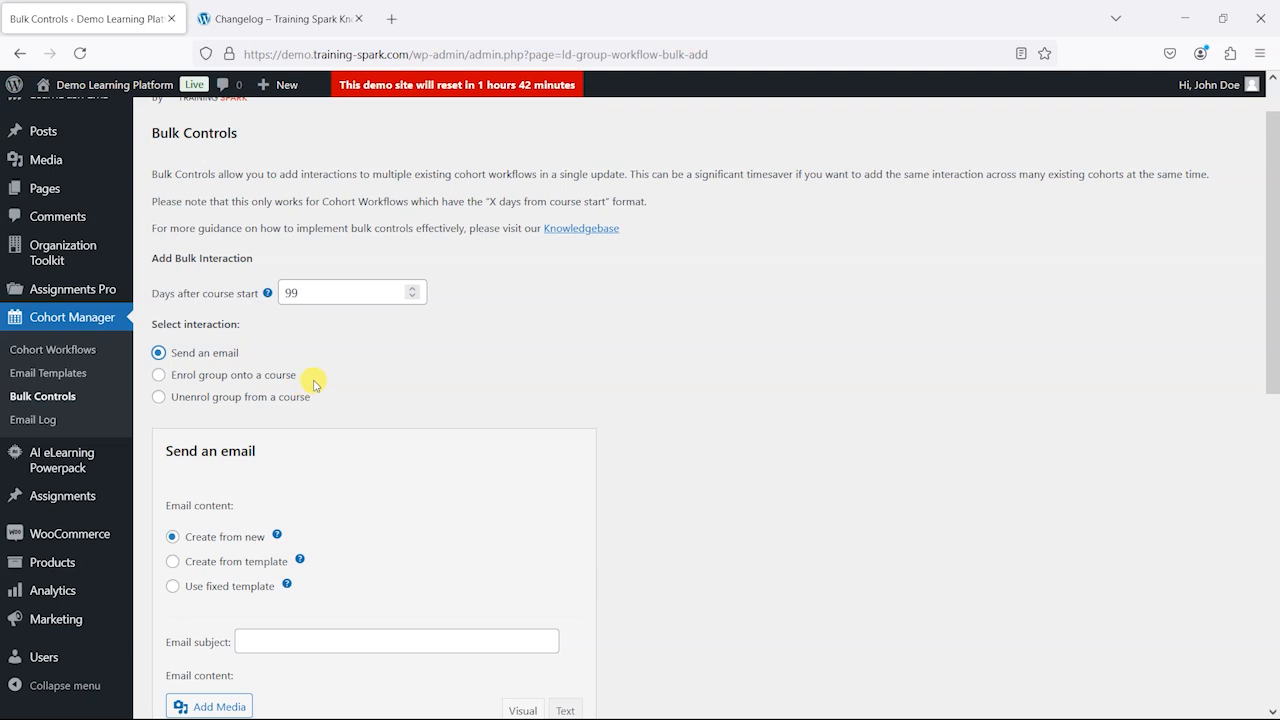
# - Write the new email with the subject "Send us your feedback" and the content "We'd love to hear more."
pyautogui.scroll(-3, 350, 370)
pyautogui.click(296, 380)
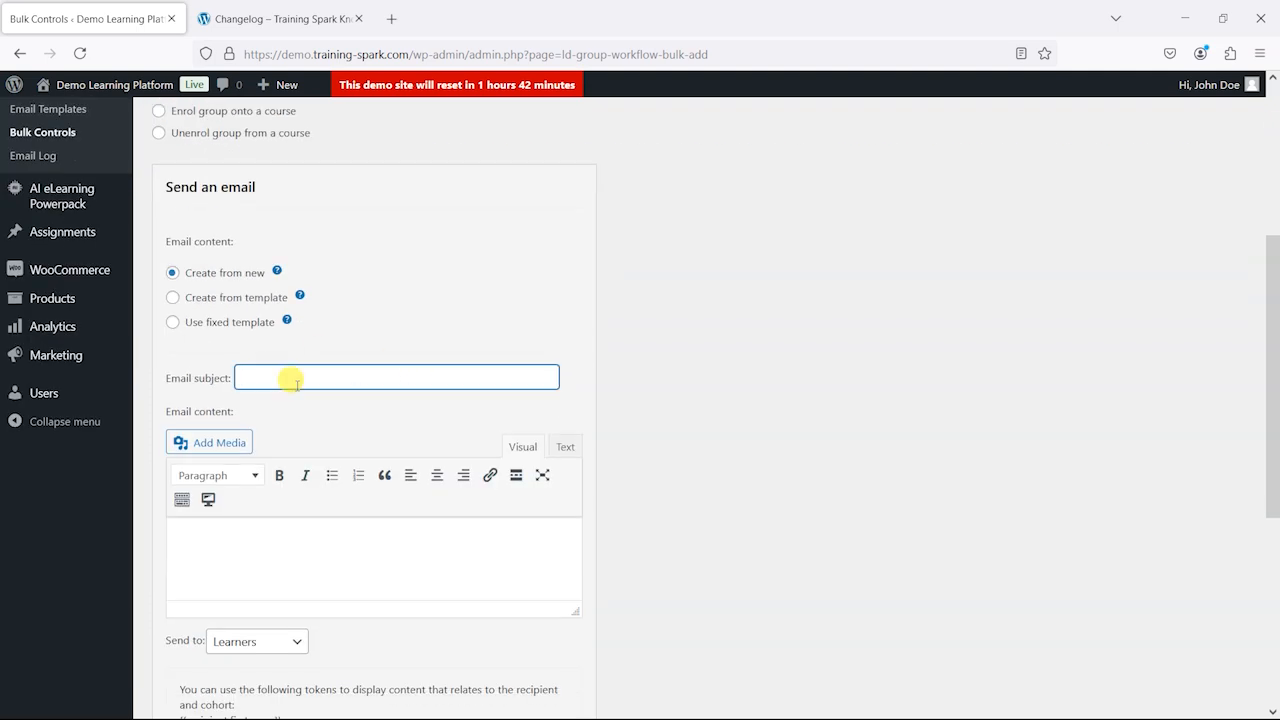
pyautogui.write('Send us your feedback')
pyautogui.click(278, 567)
pyautogui.write("We'd love to hear more.")
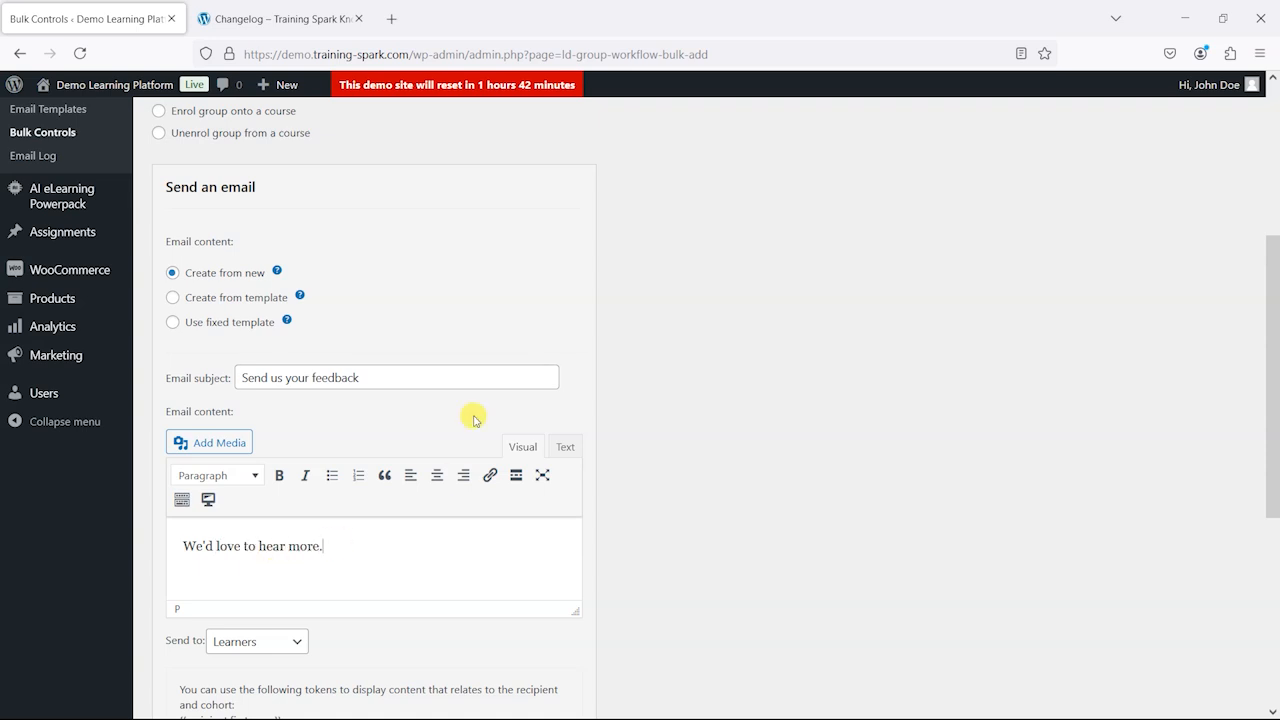
# - Examine the email's recipient setting and the group, group category, course and course category filters for the cohort workflows
pyautogui.scroll(-3, 251, 463)
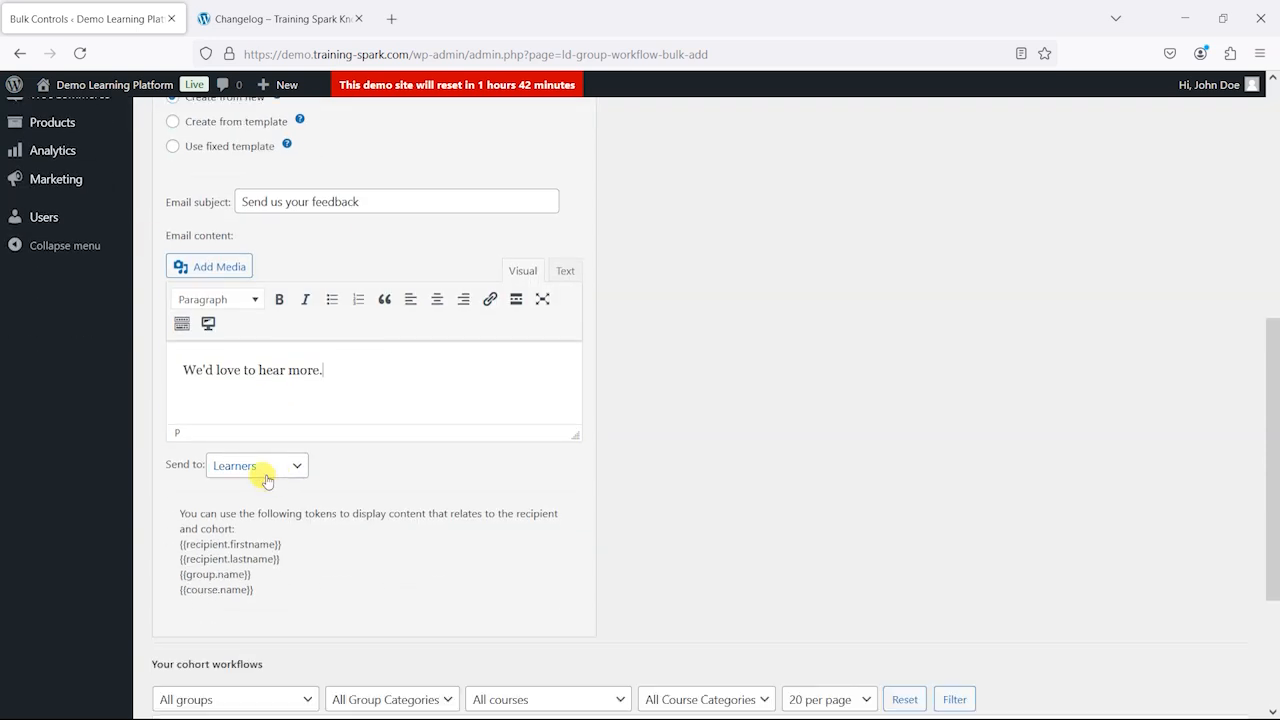
pyautogui.scroll(4, 307, 280)
pyautogui.scroll(-5, 307, 280)
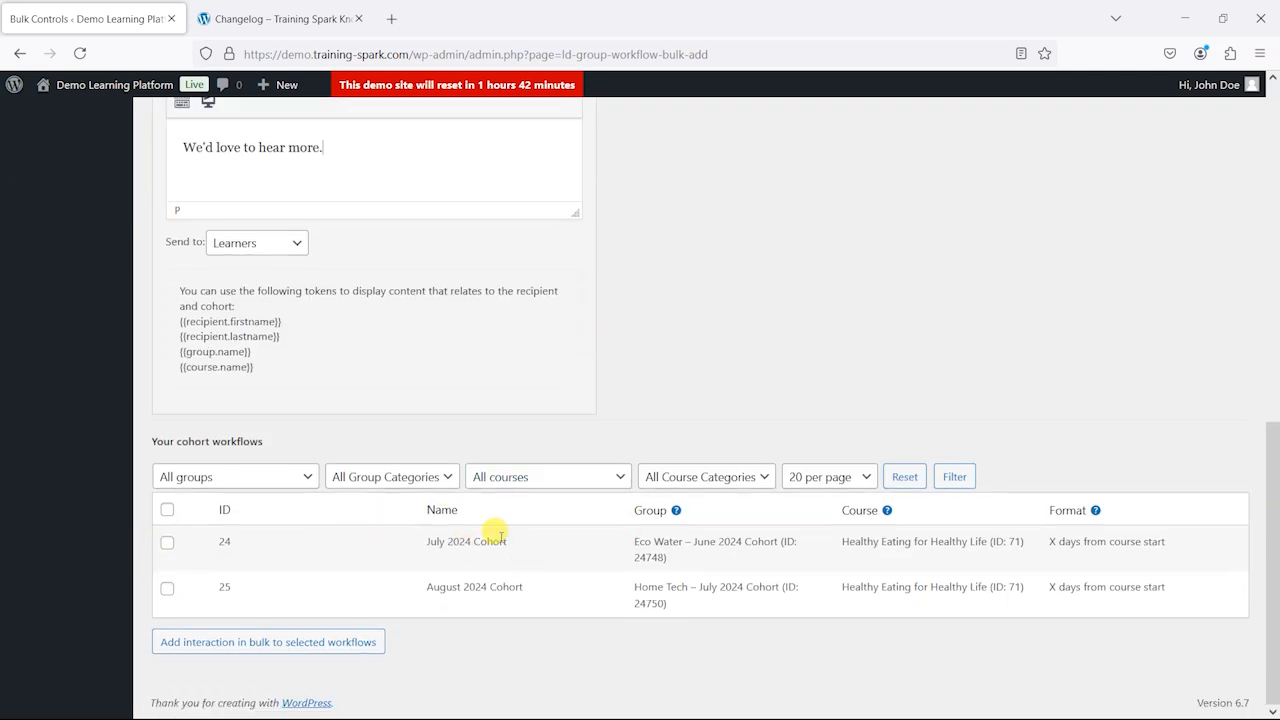
pyautogui.click(240, 477)
pyautogui.click(380, 477)
pyautogui.click(528, 478)
pyautogui.click(722, 478)
pyautogui.click(497, 648)
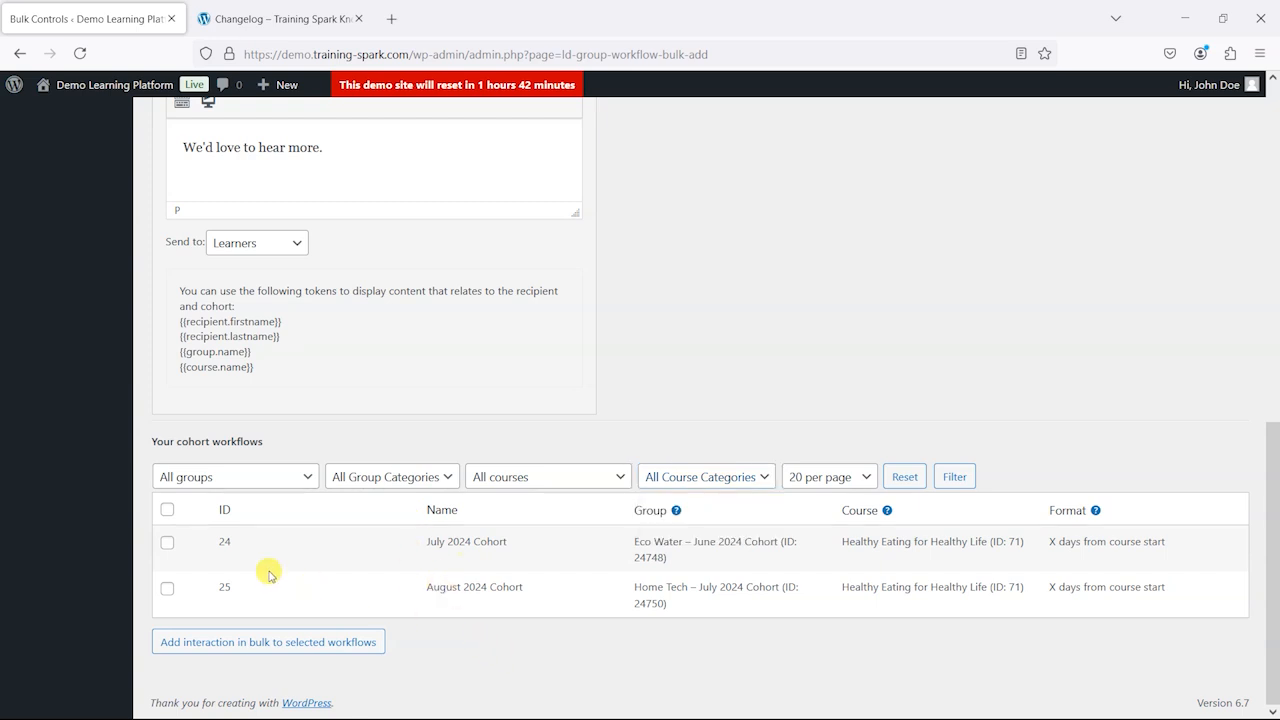
# - Add the email interaction in bulk to the July 2024 and August 2024 cohort workflows
pyautogui.click(167, 544)
pyautogui.click(167, 588)
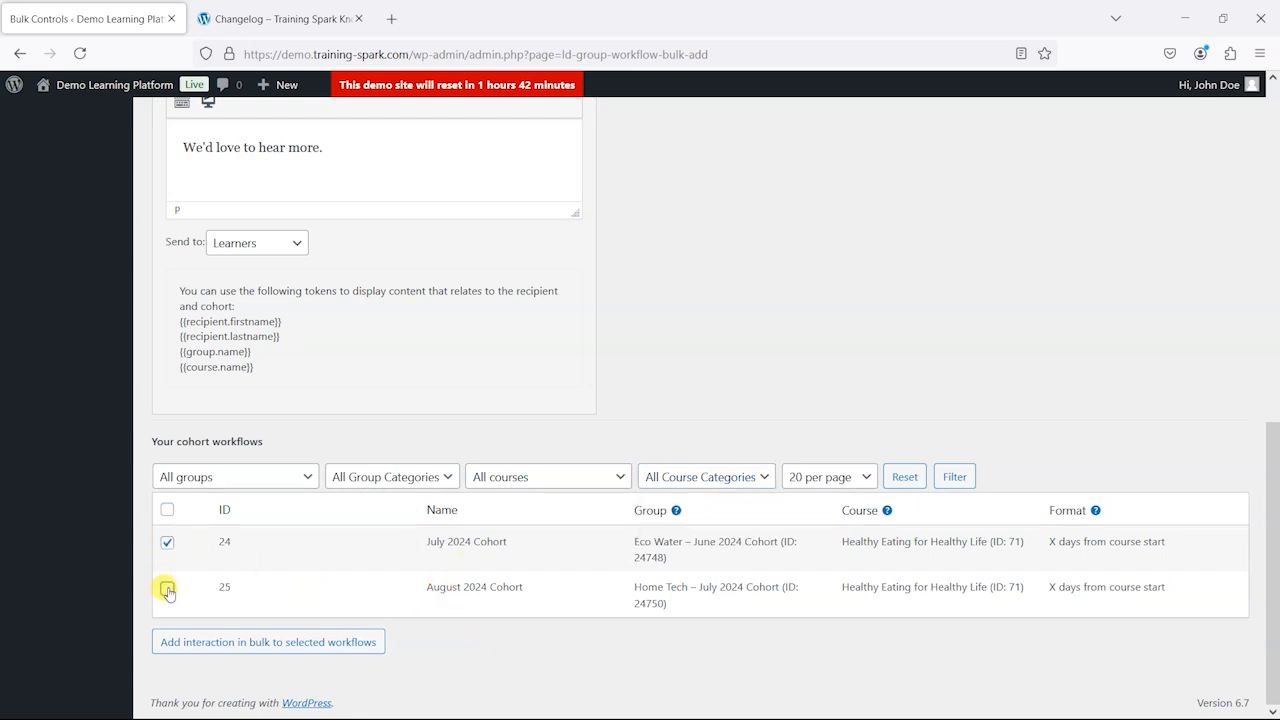
pyautogui.click(167, 512)
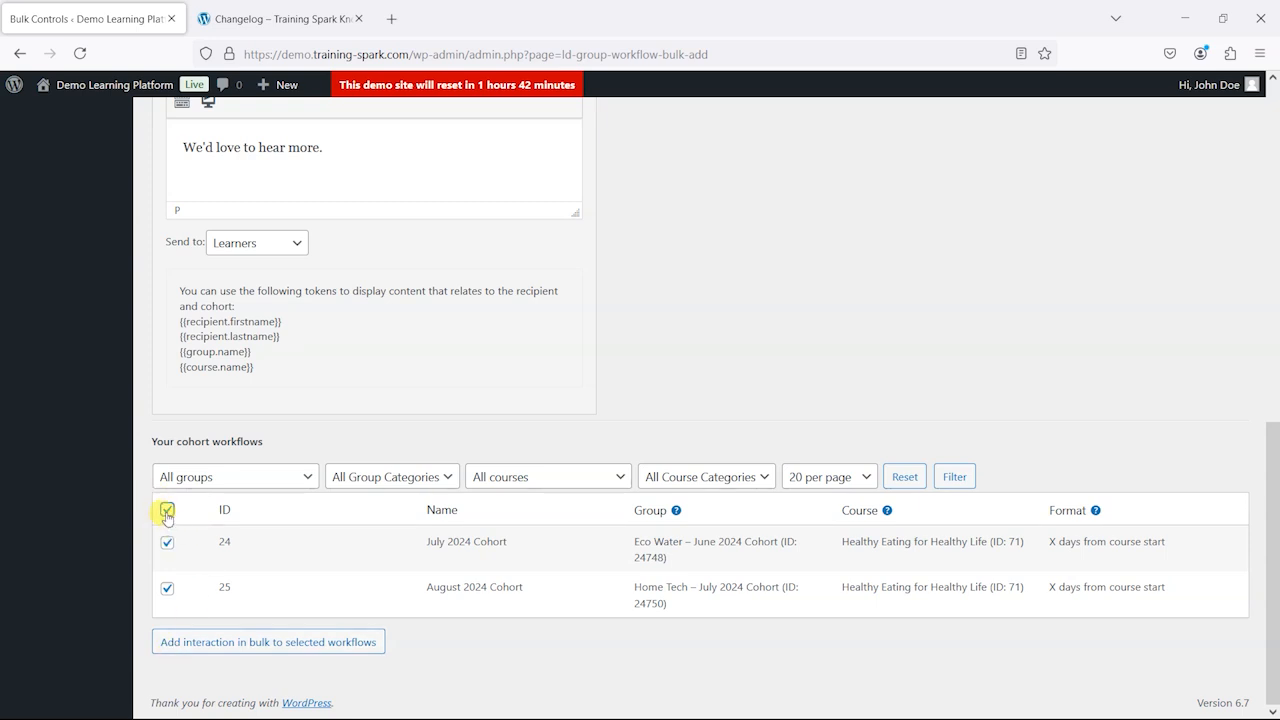
pyautogui.click(258, 645)
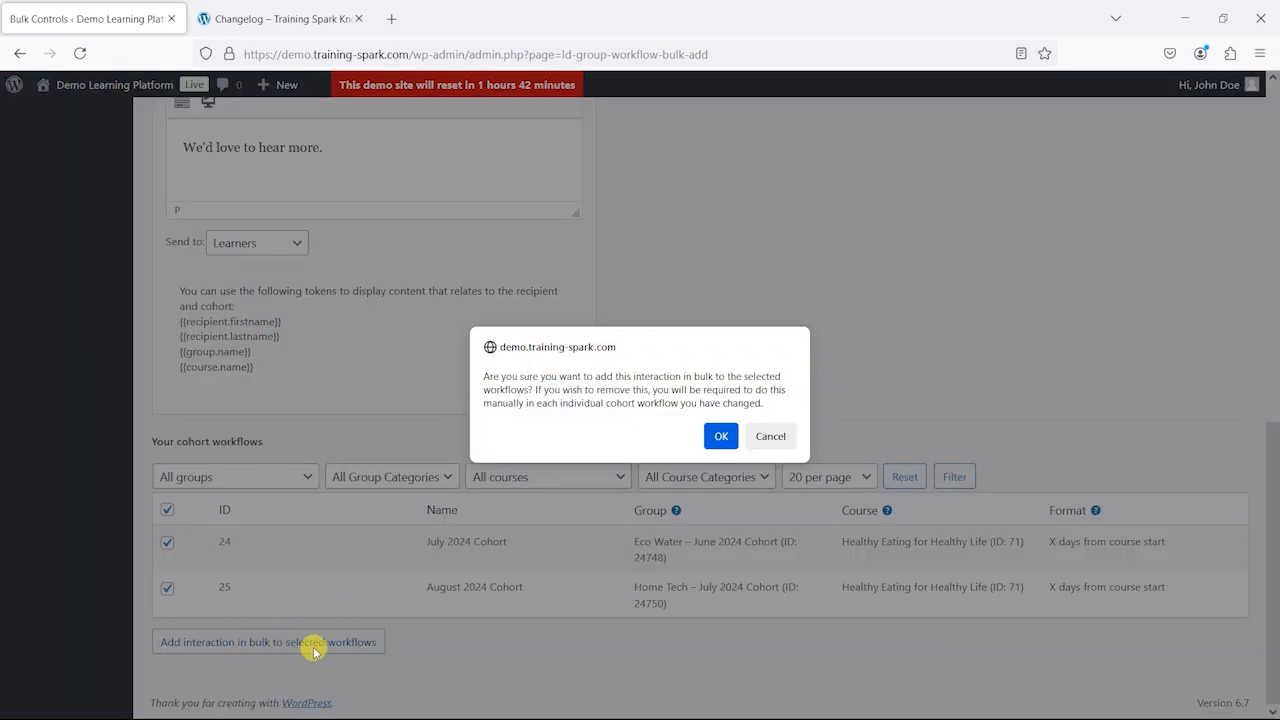
pyautogui.click(721, 437)
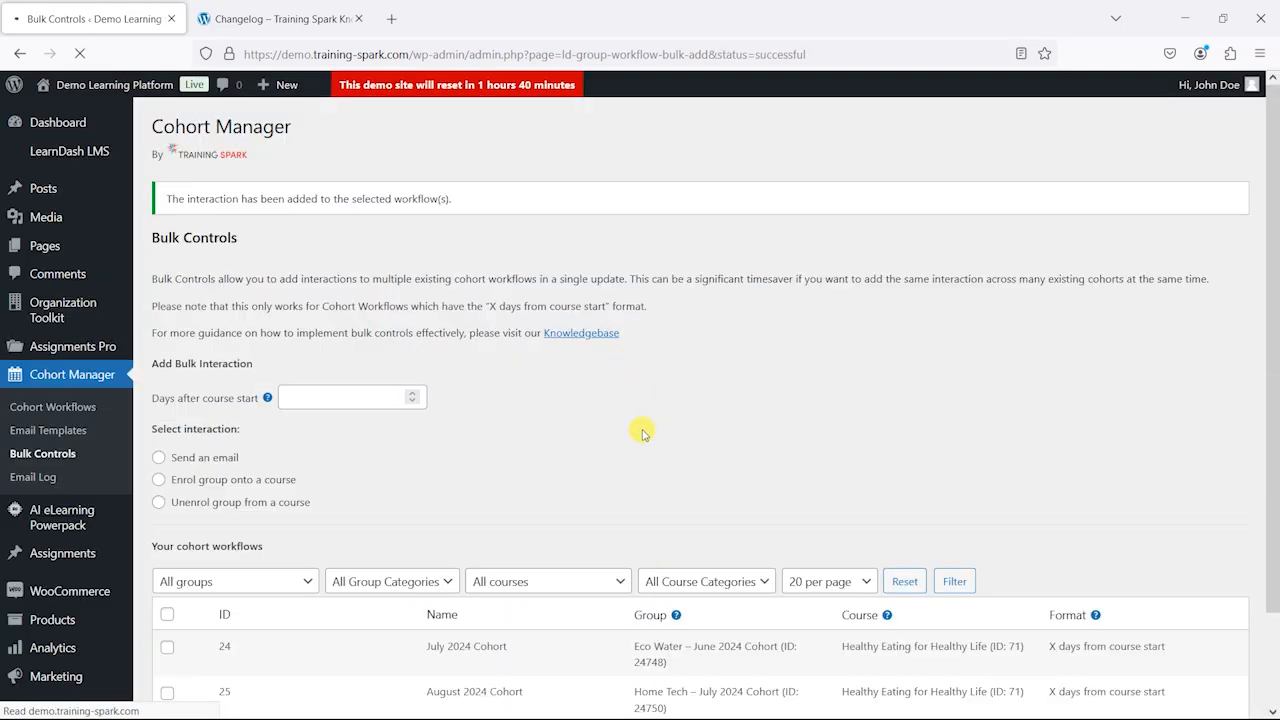
# - Open the July 2024 Cohort workflow and examine the email interaction scheduled 99 days after course start
pyautogui.click(84, 410)
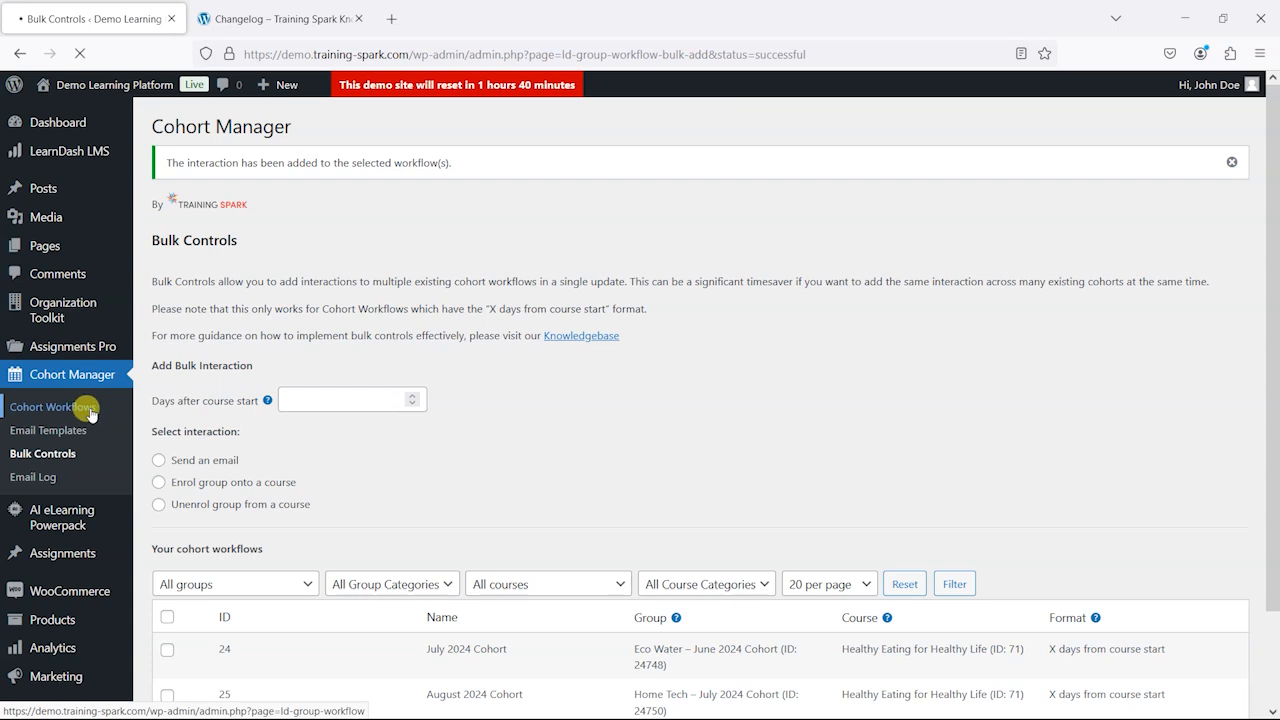
pyautogui.scroll(-1, 760, 520)
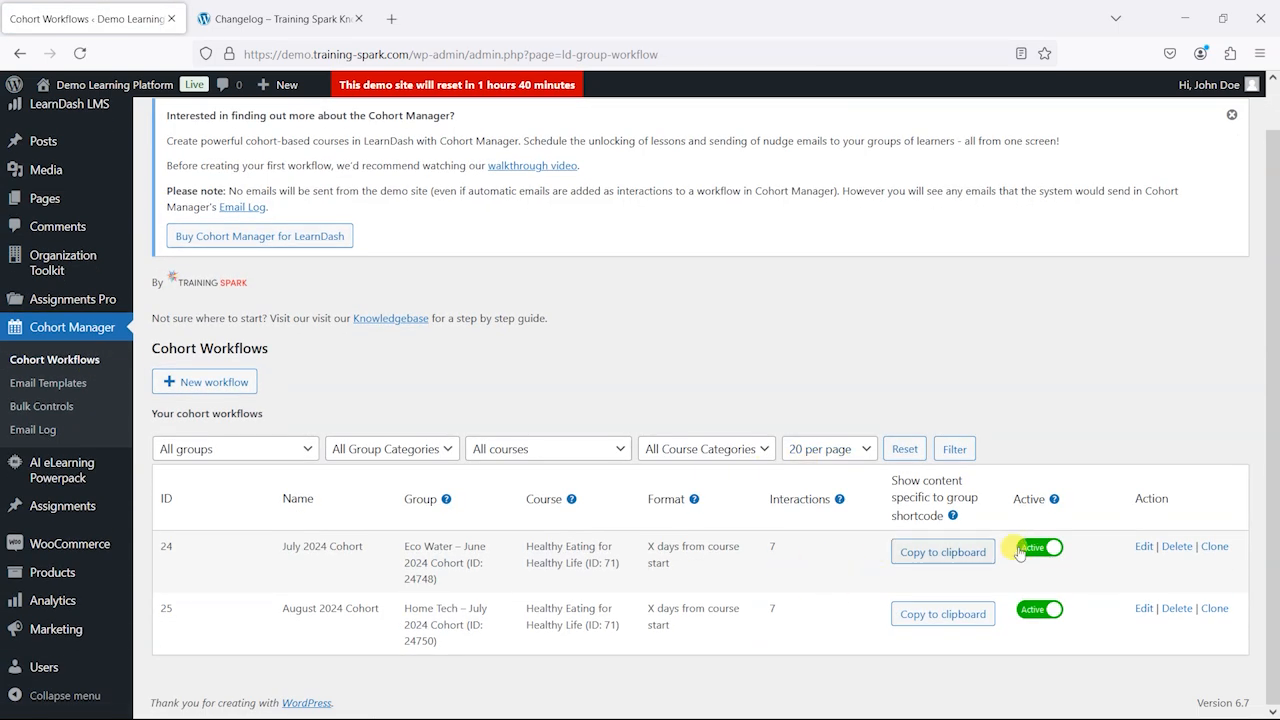
pyautogui.click(1143, 546)
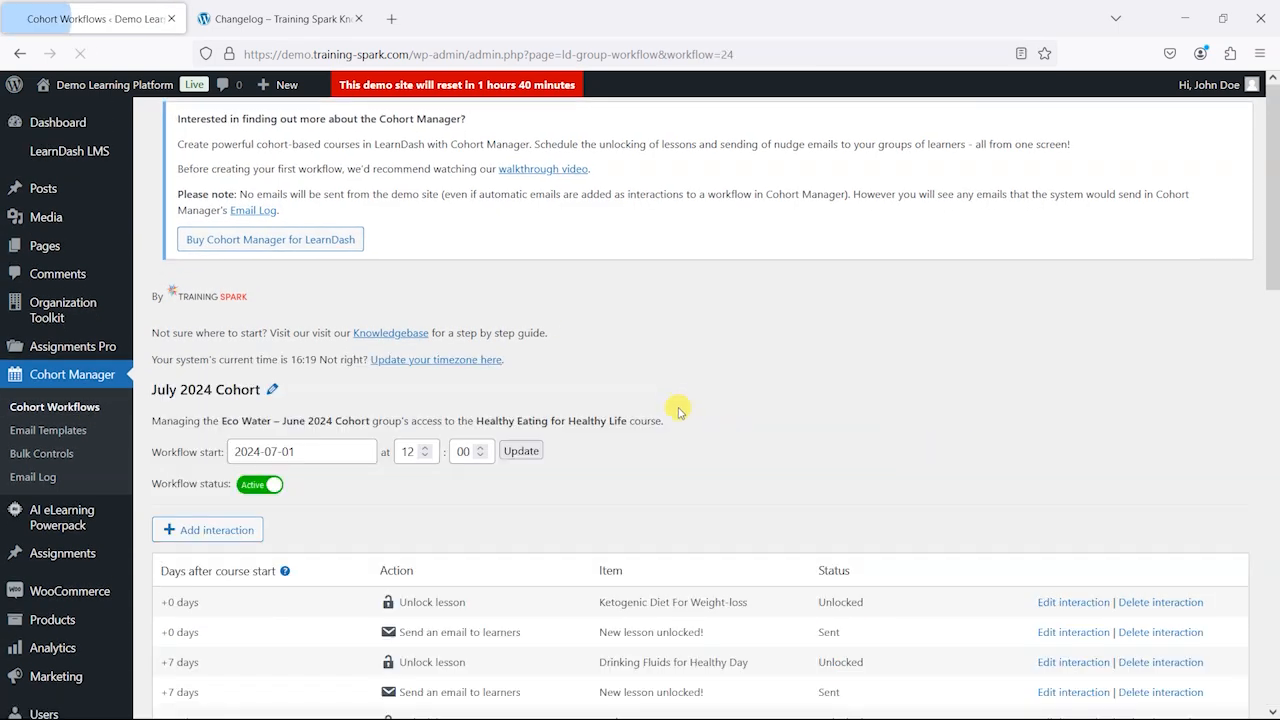
pyautogui.scroll(-4, 680, 408)
pyautogui.moveTo(411, 443); pyautogui.dragTo(719, 445)
pyautogui.click(648, 444)
pyautogui.moveTo(399, 443); pyautogui.dragTo(541, 446)
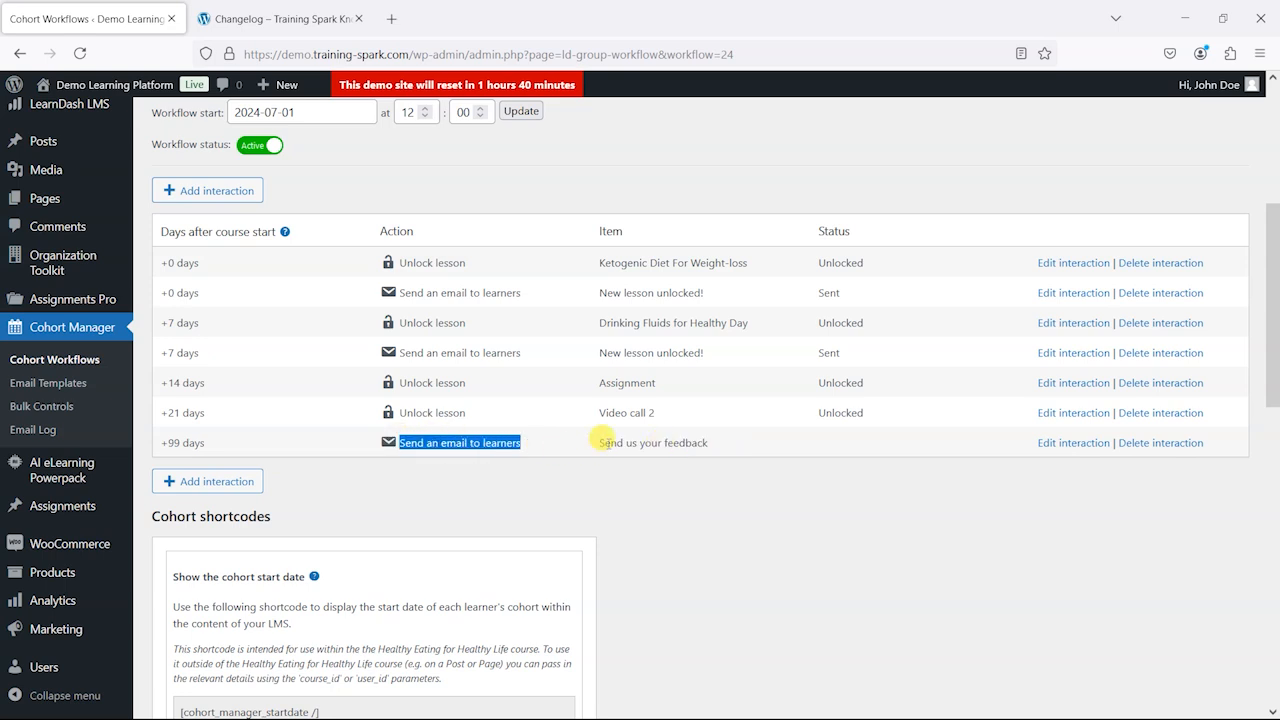
# - Open the August 2024 Cohort workflow and check its list of interactions for the bulk-added feedback email
pyautogui.click(20, 53)
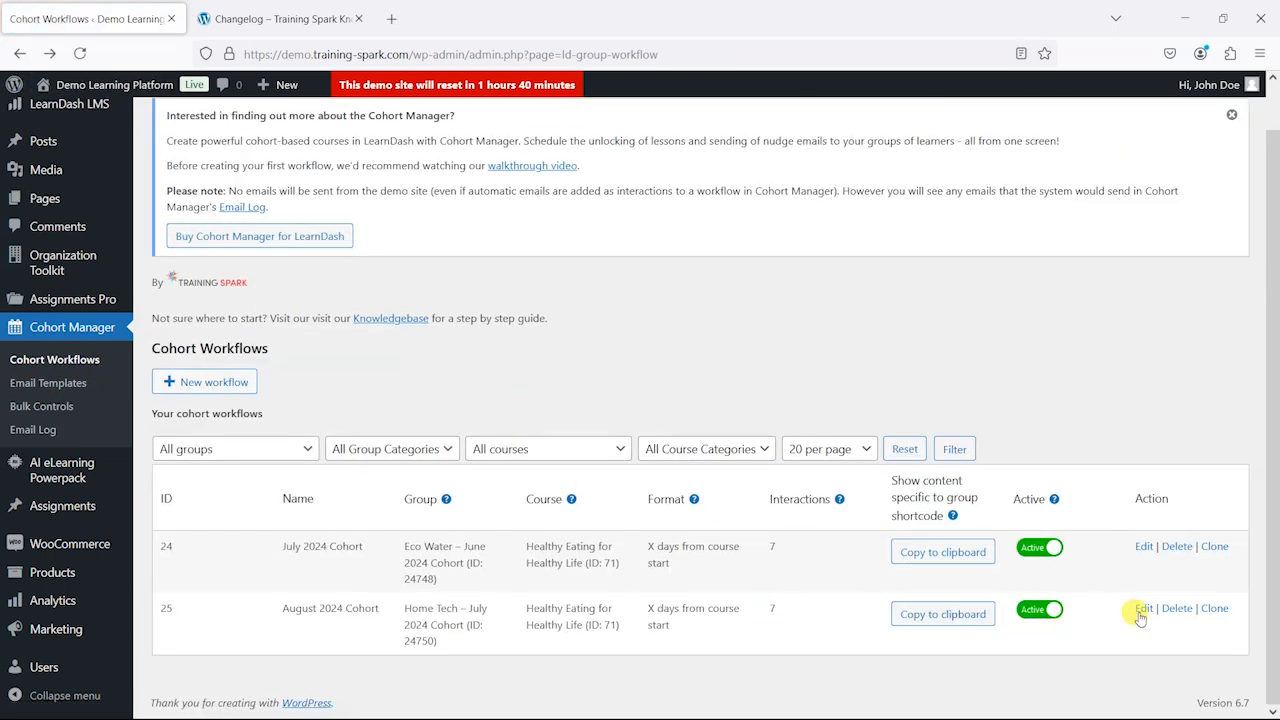
pyautogui.click(1143, 608)
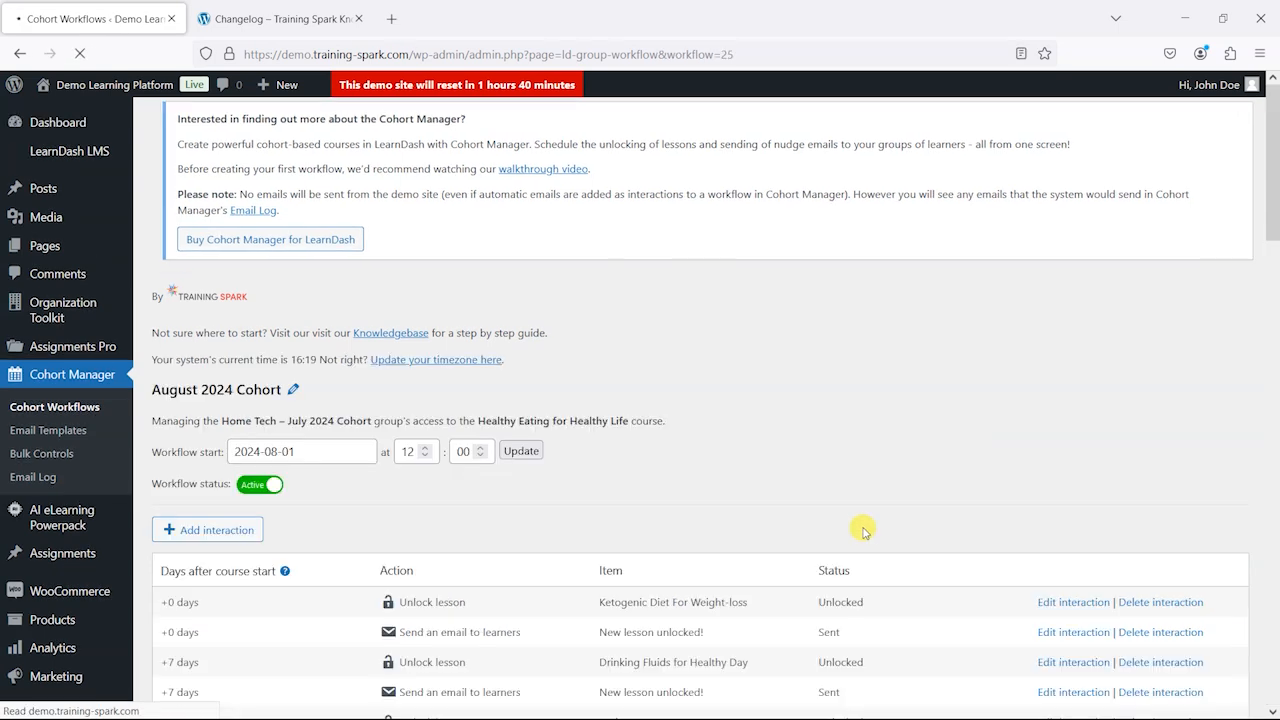
pyautogui.scroll(-3, 697, 500)
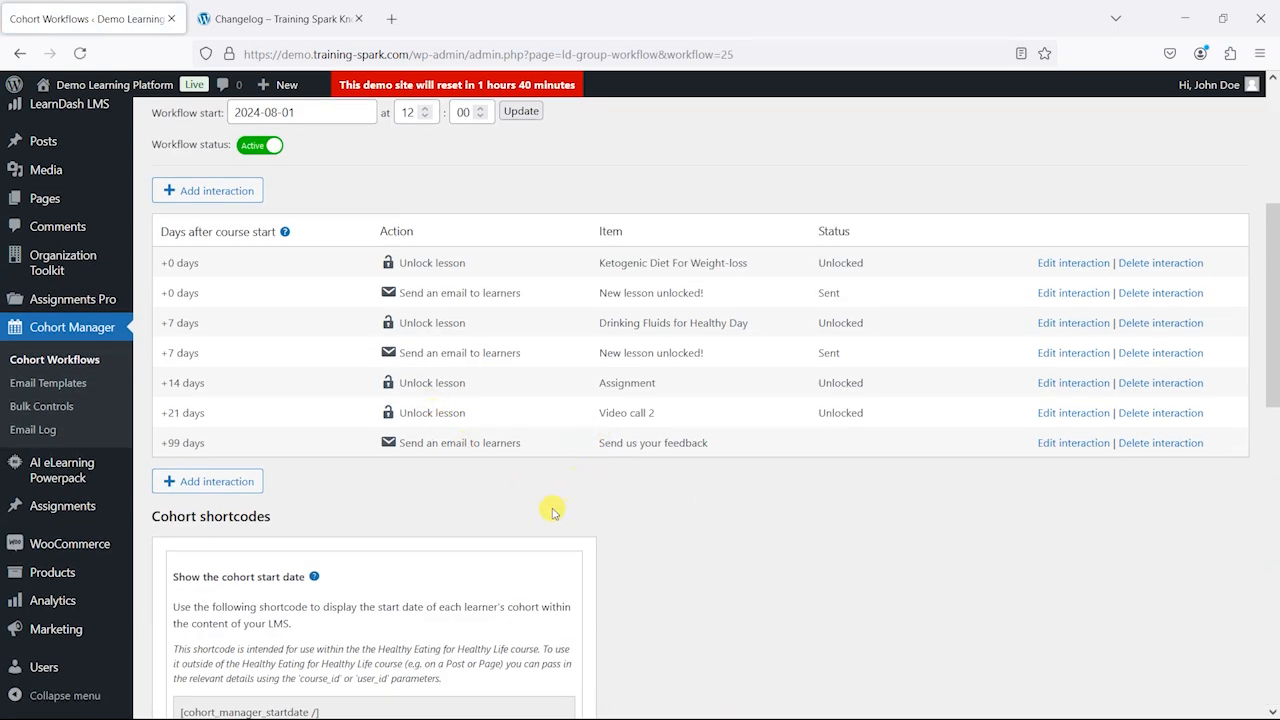
# - Review the changelog's email queue / log entry and the email interaction at +7 days in the August 2024 Cohort workflow
pyautogui.click(270, 18)
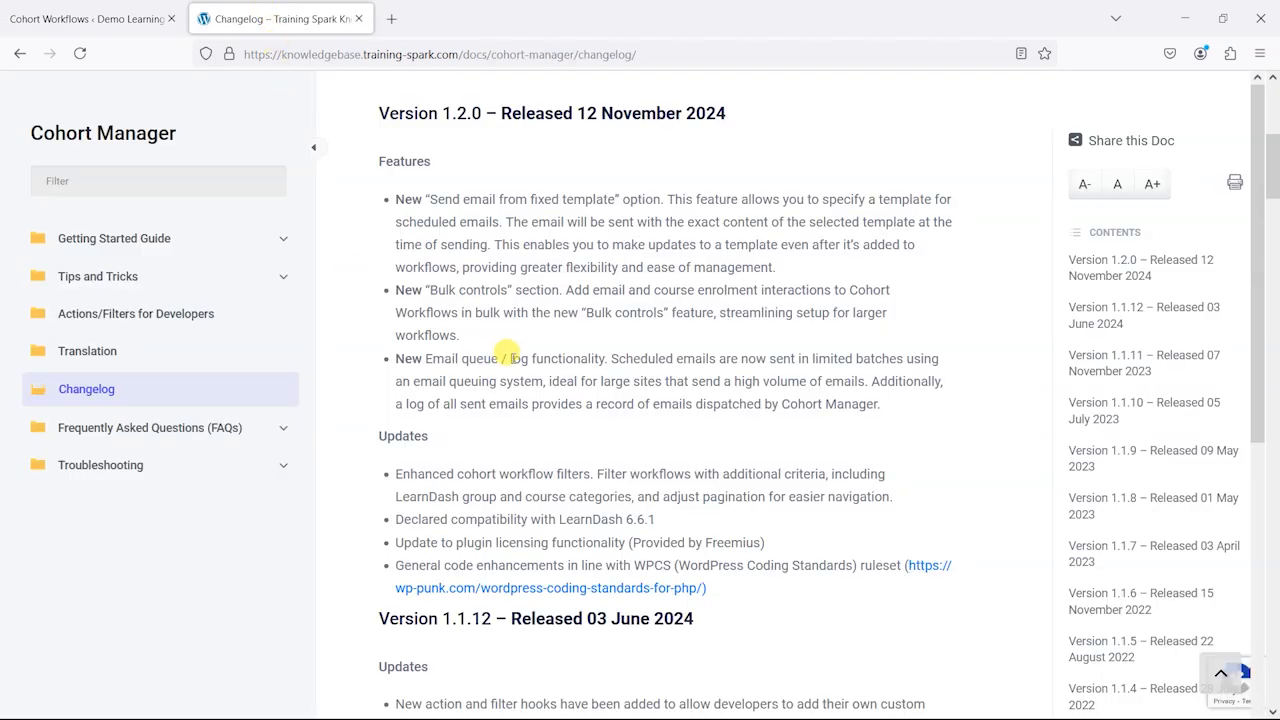
pyautogui.moveTo(425, 358); pyautogui.dragTo(606, 358)
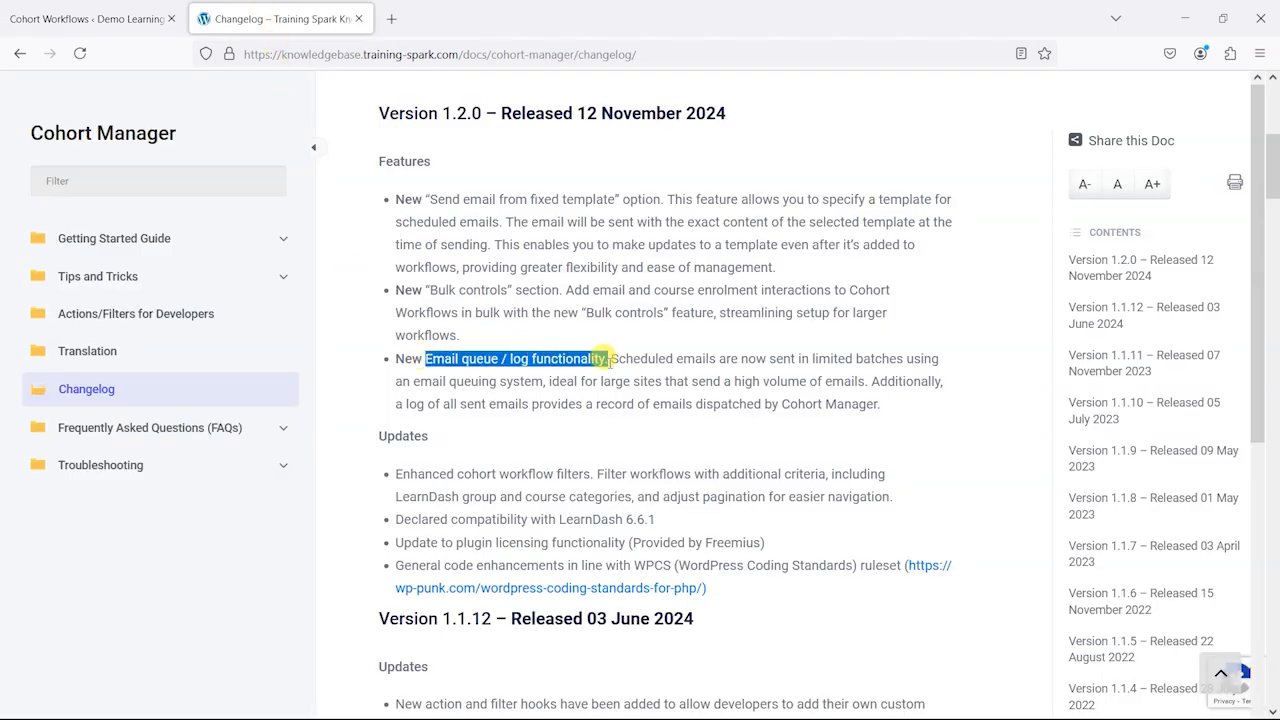
pyautogui.click(88, 18)
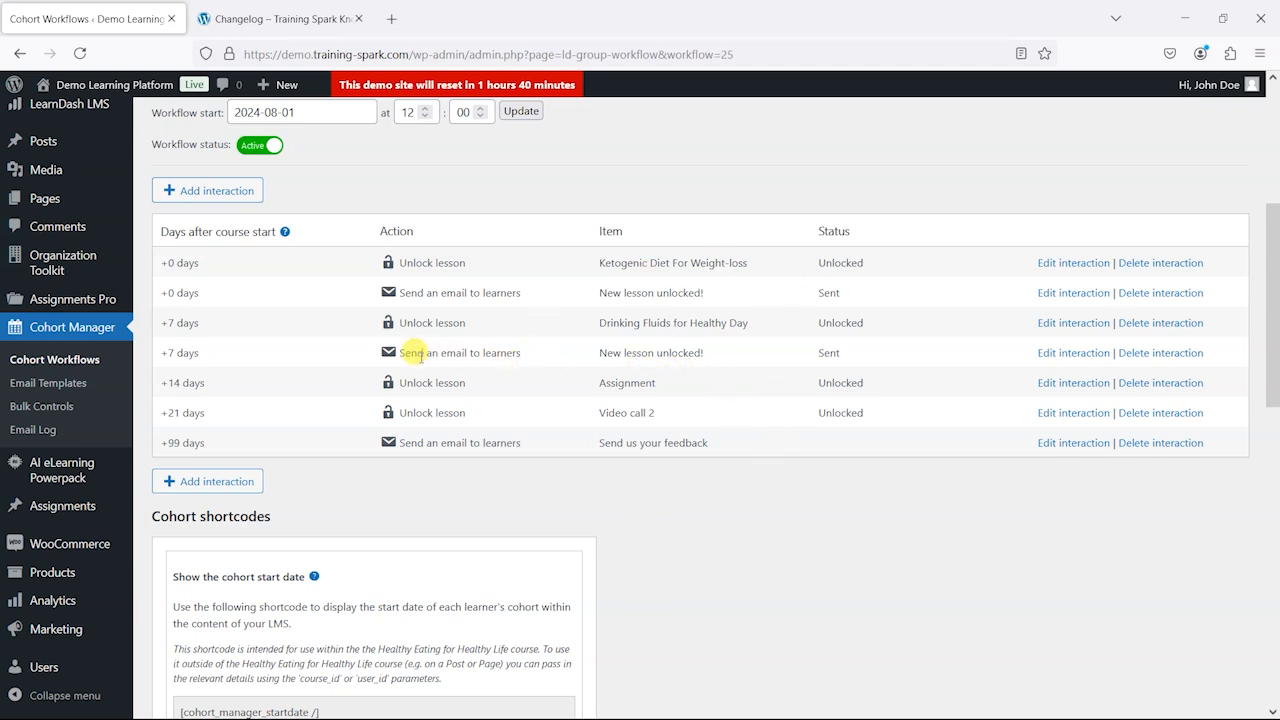
pyautogui.moveTo(160, 353); pyautogui.dragTo(857, 358)
pyautogui.click(857, 358)
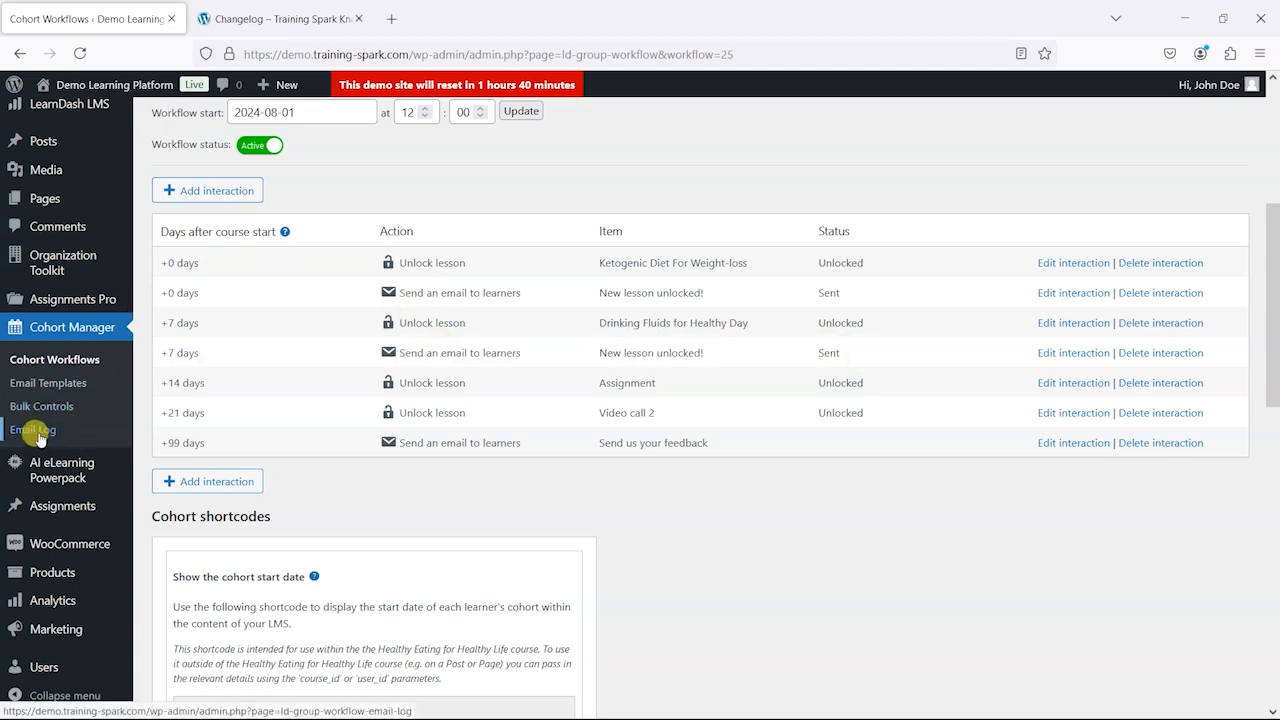
# - Open the Email Log and examine the recipient, workflow ID, group, email subject and sent time of the sent emails
pyautogui.click(40, 438)
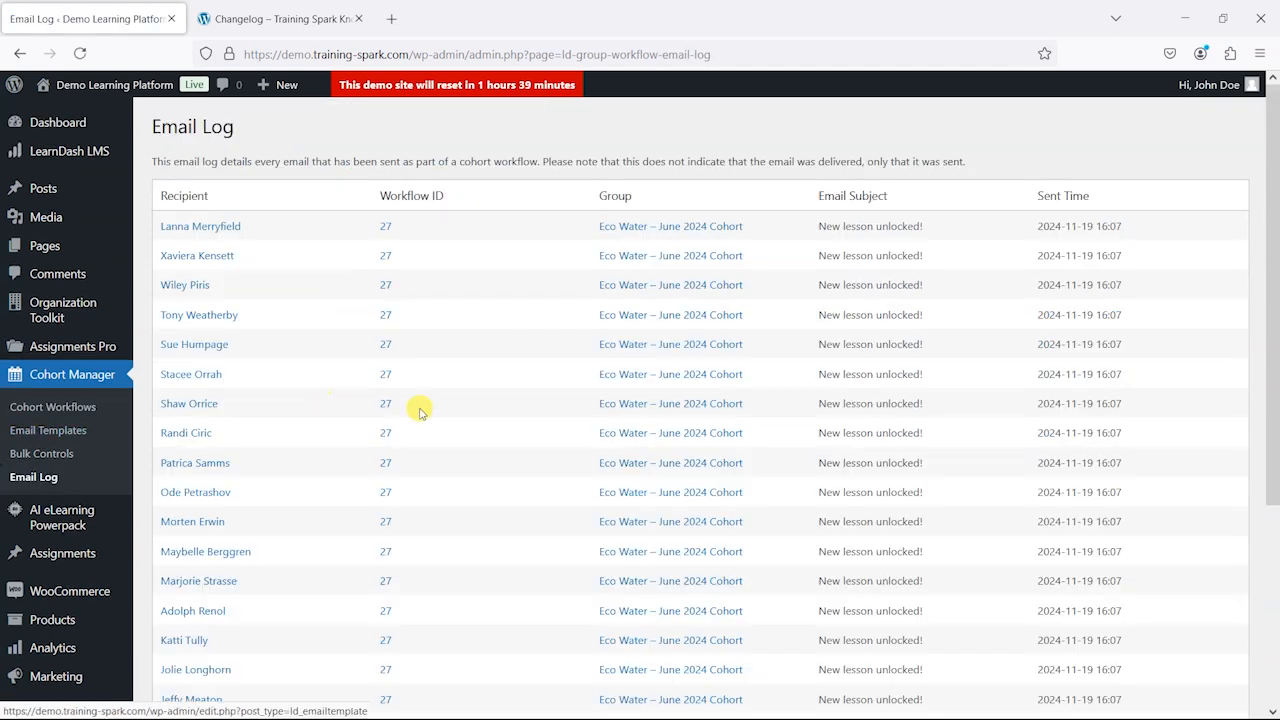
pyautogui.scroll(-5, 451, 409)
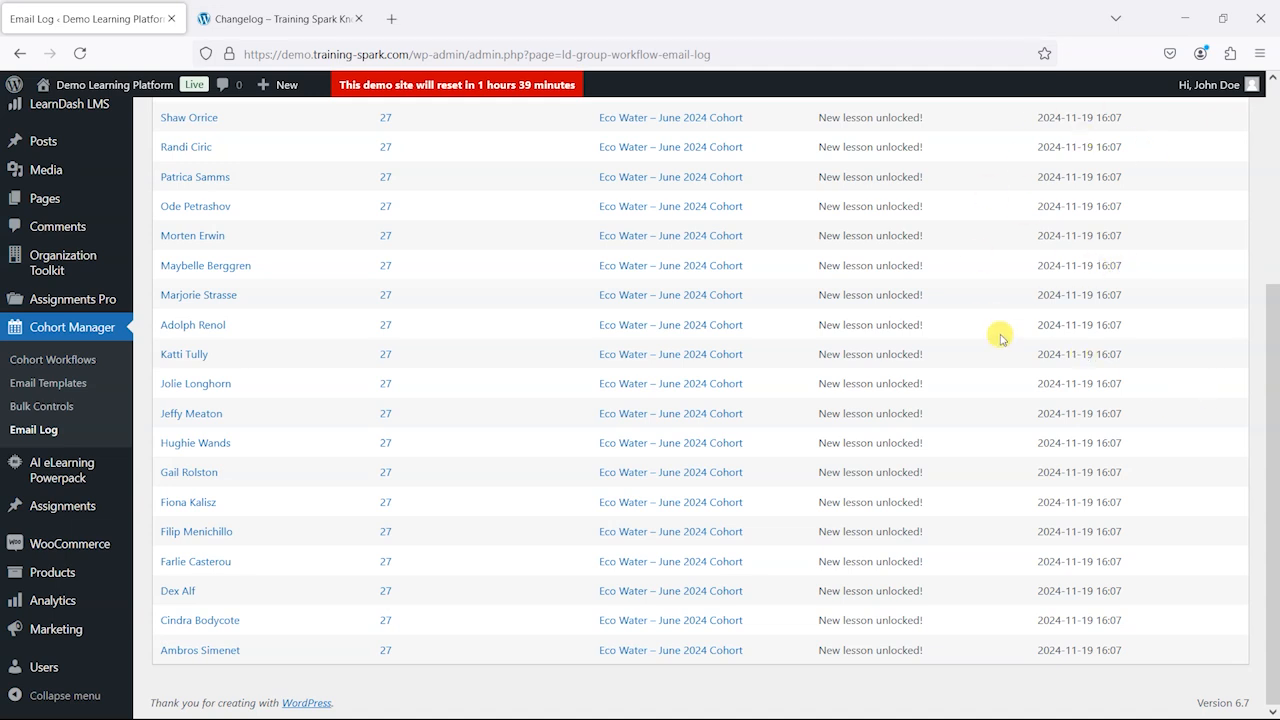
pyautogui.scroll(3, 994, 394)
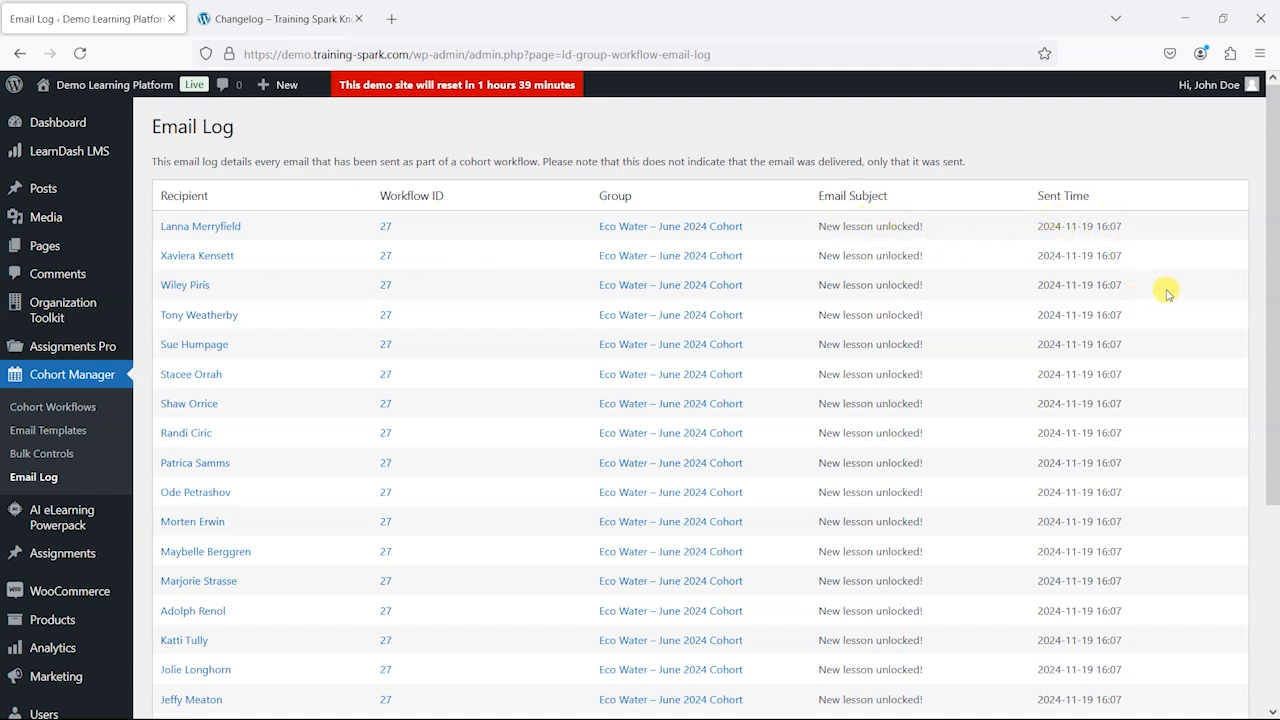
pyautogui.scroll(-3, 1122, 290)
pyautogui.scroll(4, 925, 300)
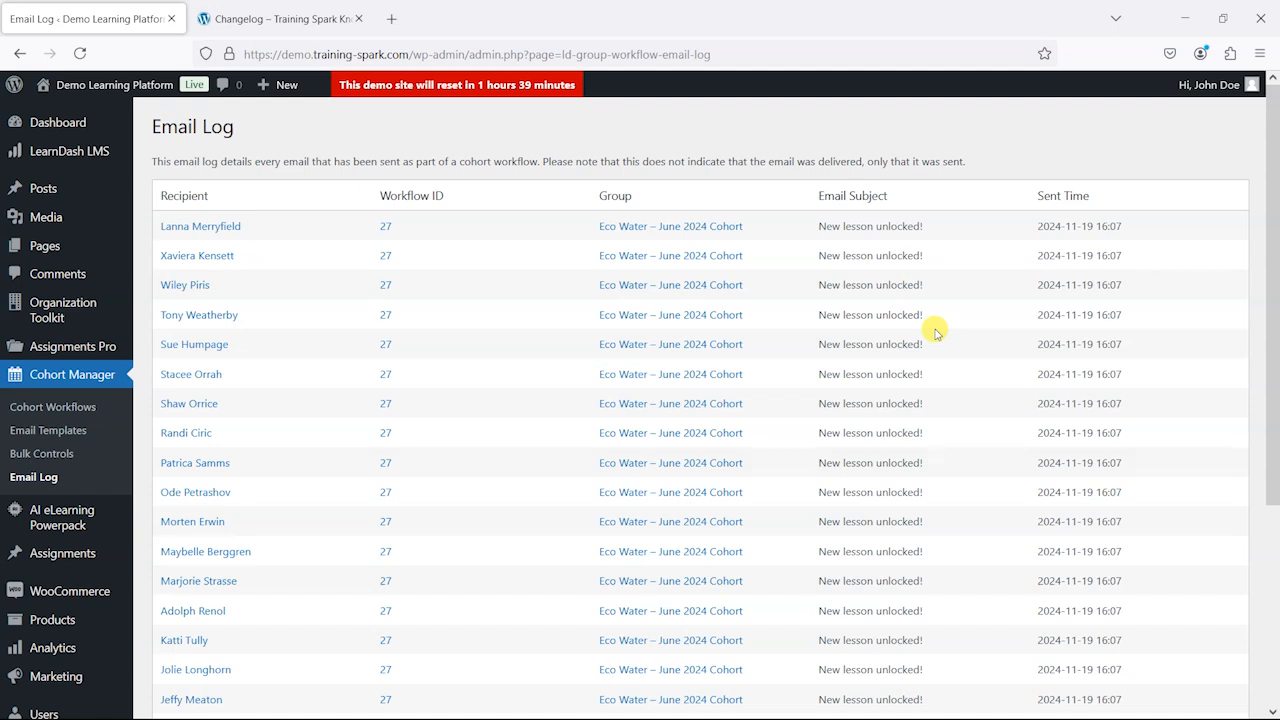
# - Revisit the beginning of the Cohort Manager changelog and return to the Email Log
pyautogui.click(345, 15)
pyautogui.scroll(5, 779, 307)
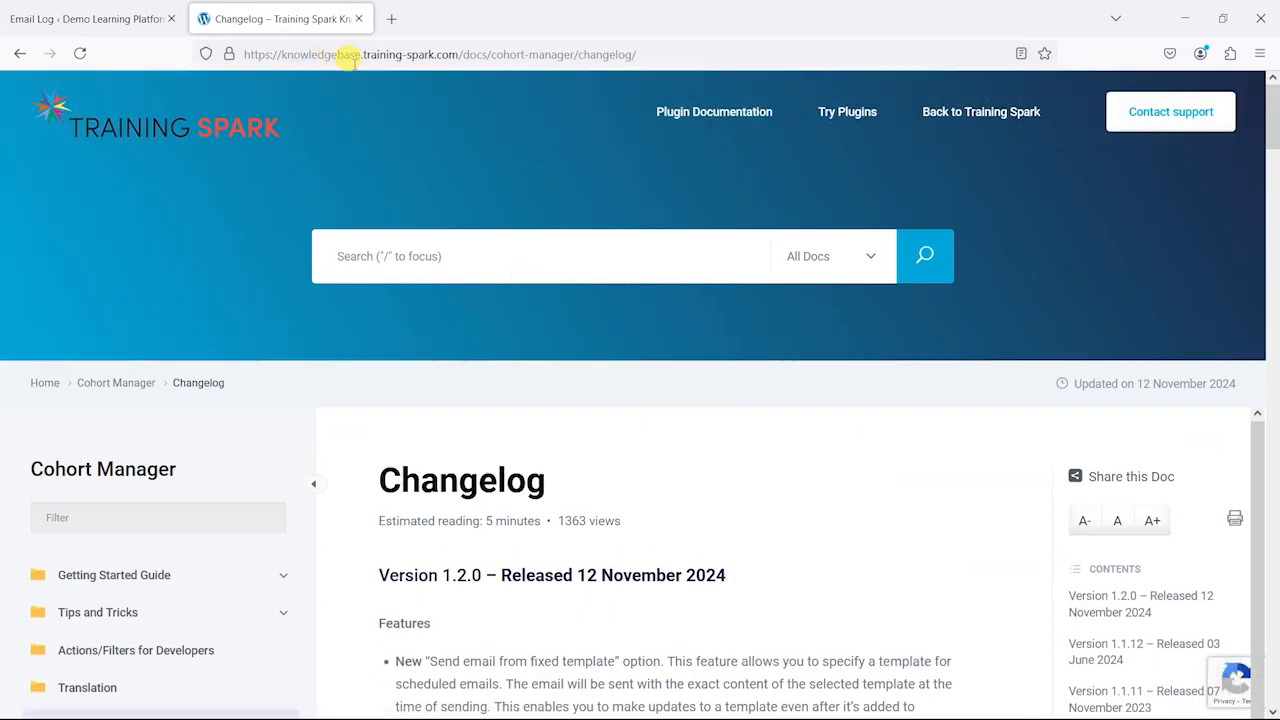
pyautogui.click(35, 8)
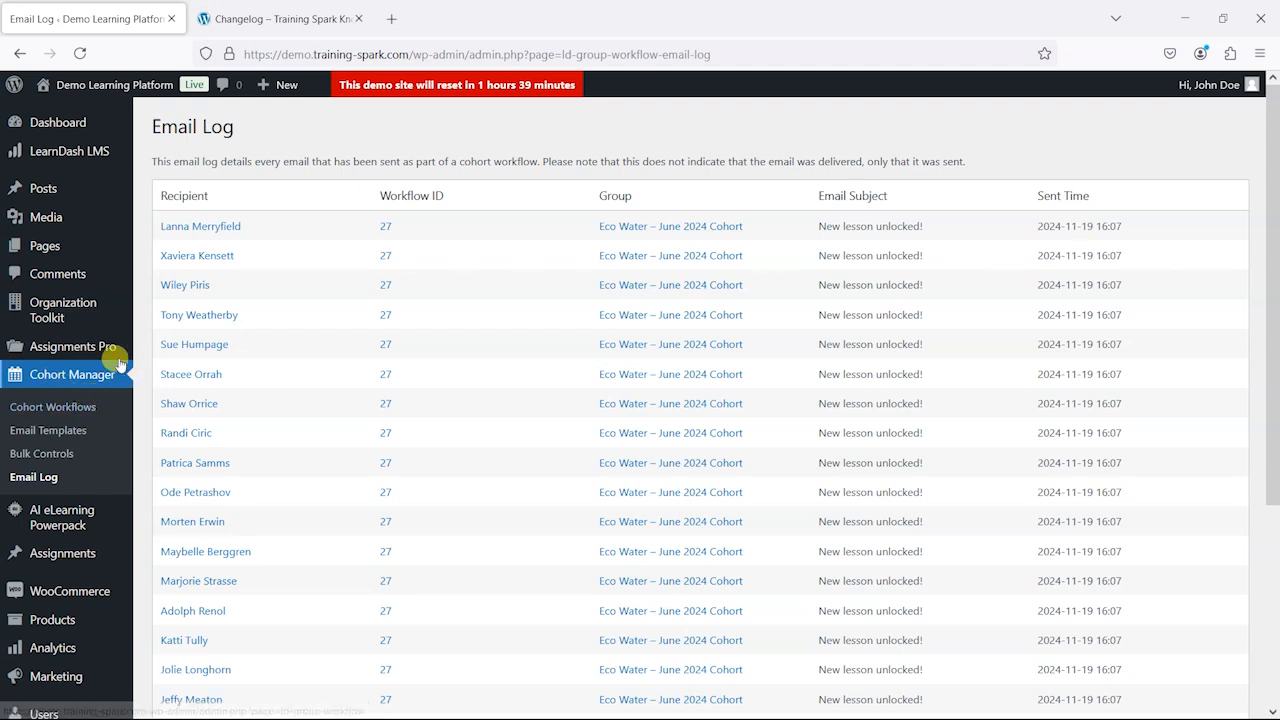
pyautogui.moveTo(58, 310)
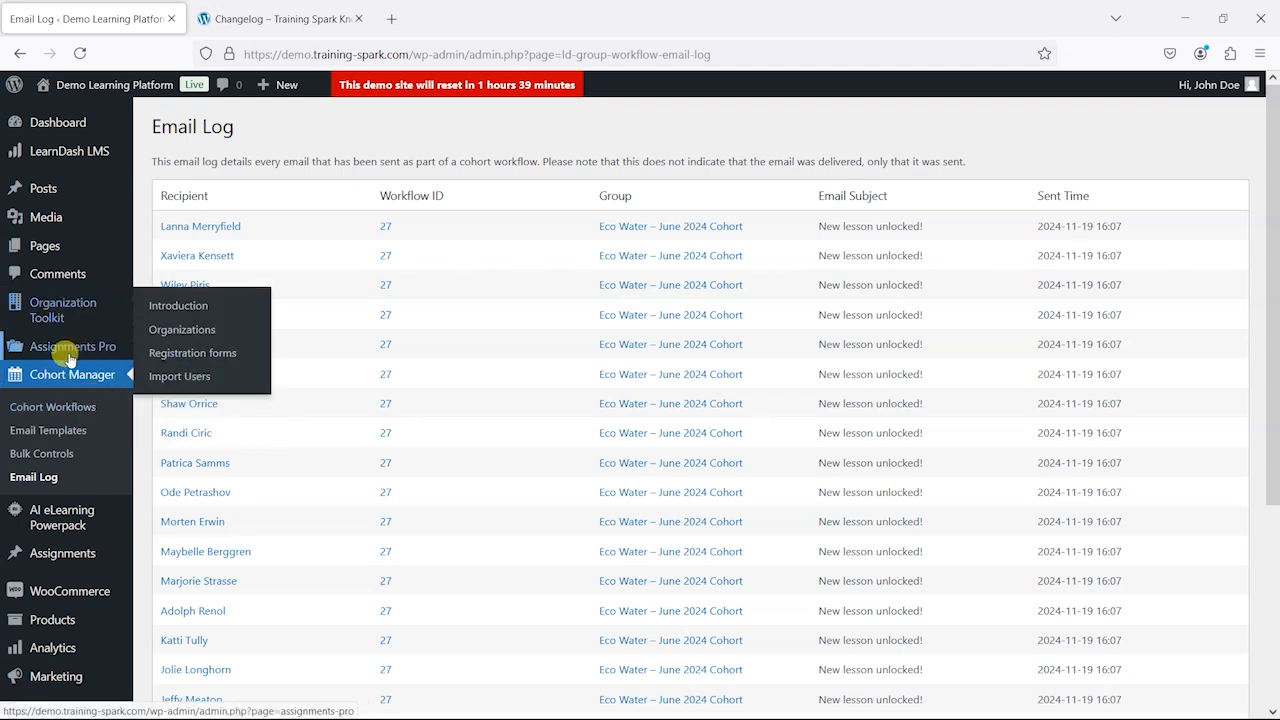
pyautogui.moveTo(92, 530)
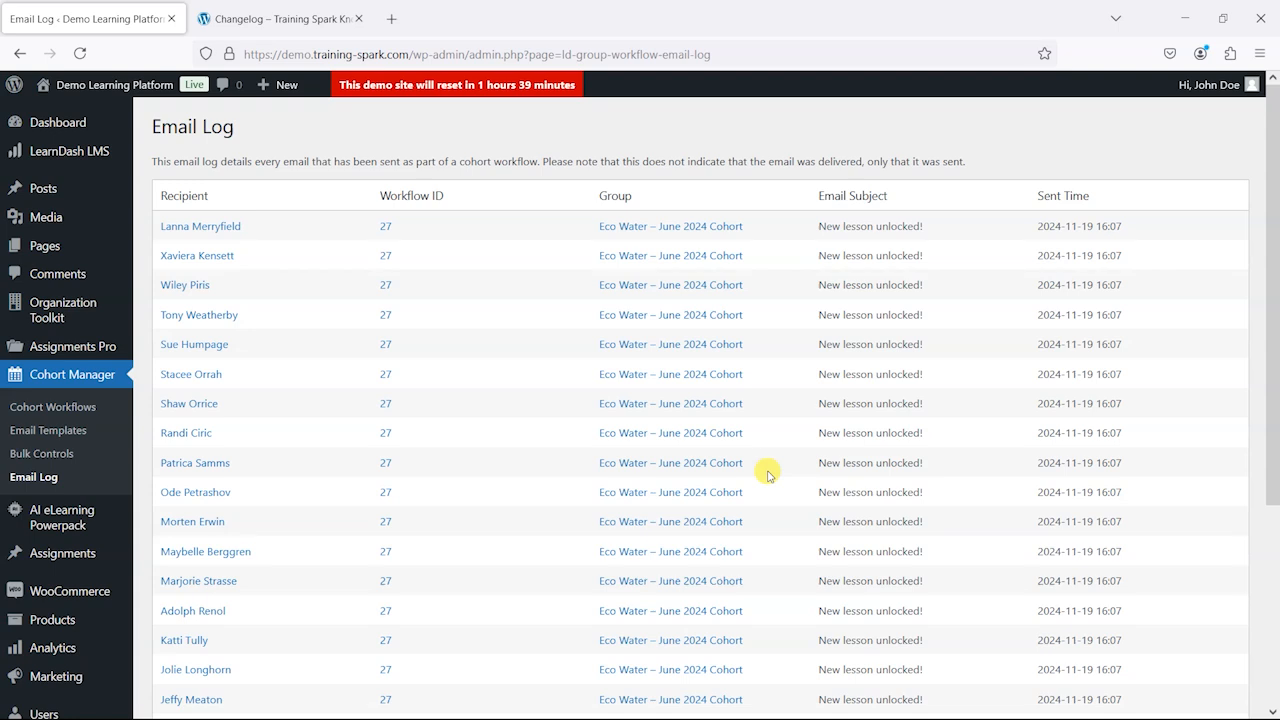